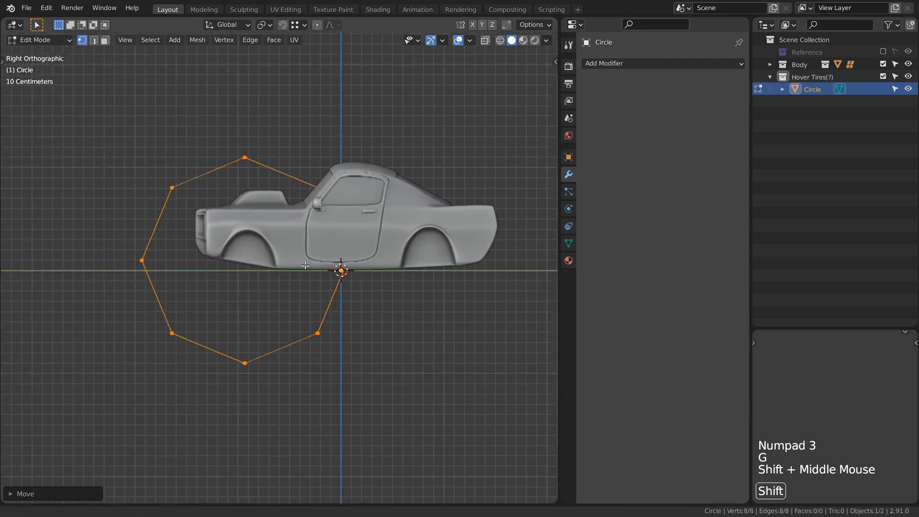
Step: Scale the circle down to wheel size and place it at the front wheel arch in the side view
key(s)
click(322, 256)
key(g)
click(334, 258)
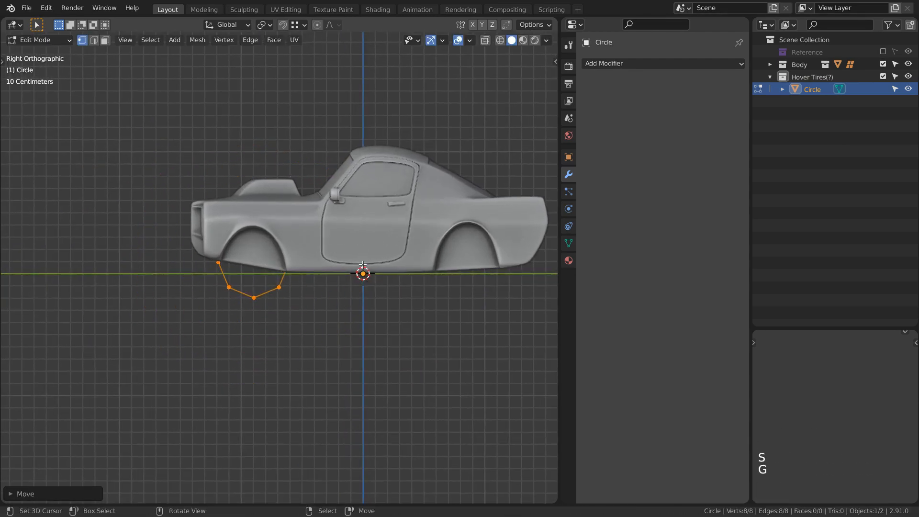
Step: Move the circle sideways to the outer edge of the car body and extrude it about 0.23 m inward along X
key(KP_1)
key(g)
click(433, 240)
shift+middle_drag(433, 240, 373, 249)
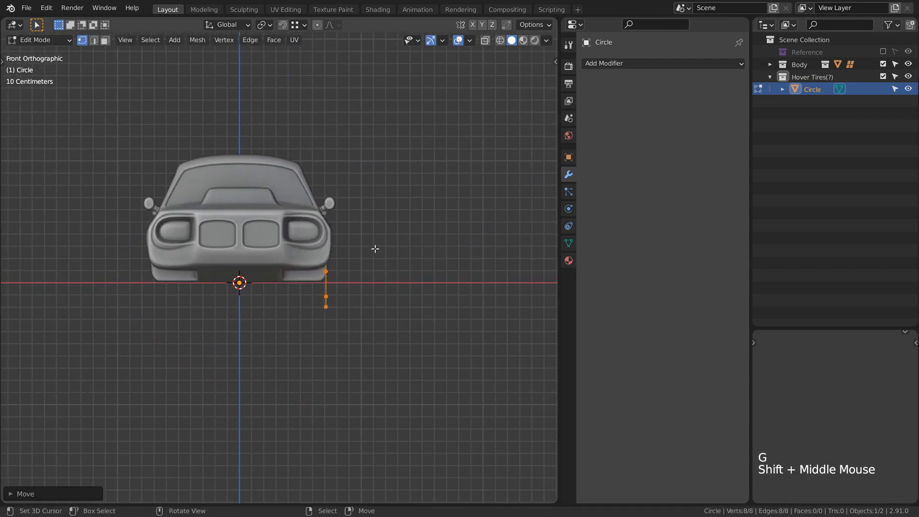
key(KP_Decimal)
key(e)
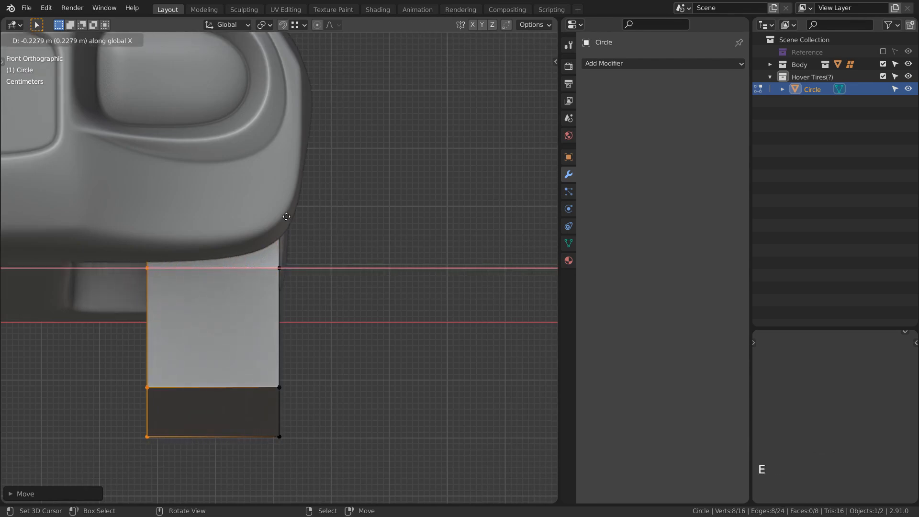
key(KP_3)
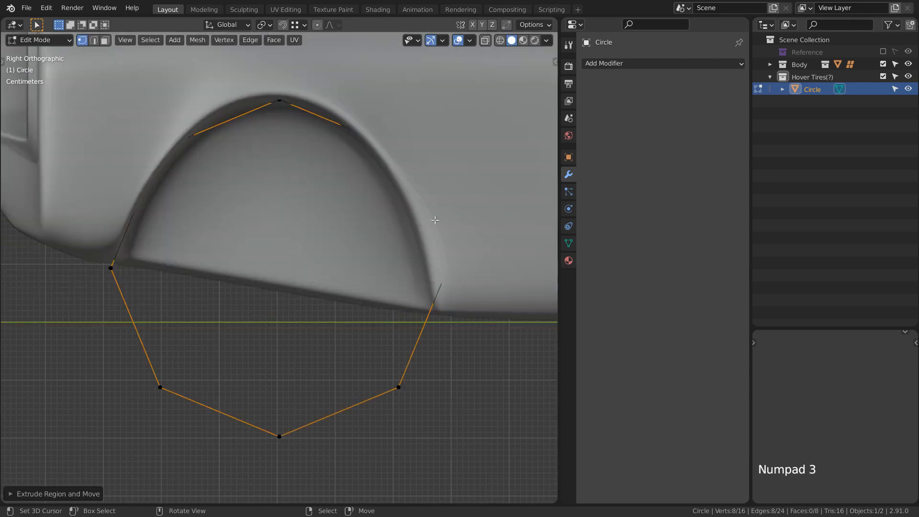
Step: Shrink the whole extruded ring slightly to fit the front wheel arch and centre it there along Y
key(a)
scroll(497, 196, down, 1)
key(s)
click(495, 192)
key(g)
key(x)
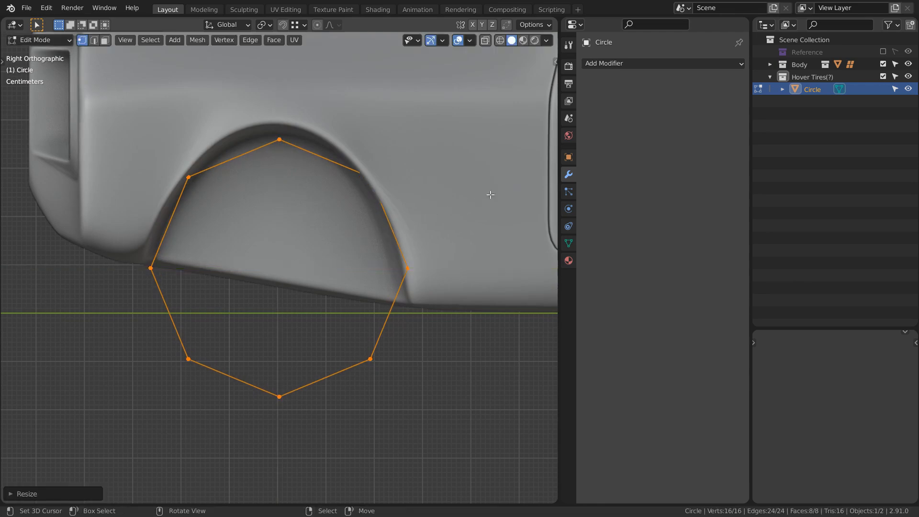
key(g)
key(y)
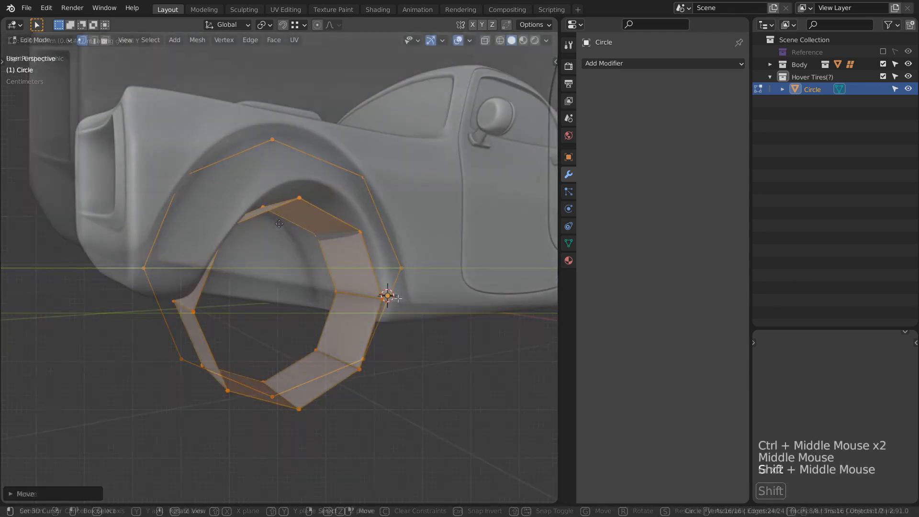
Step: Try to shrink the ring's diameter while keeping its width along X, and to shift it along Z
key(s)
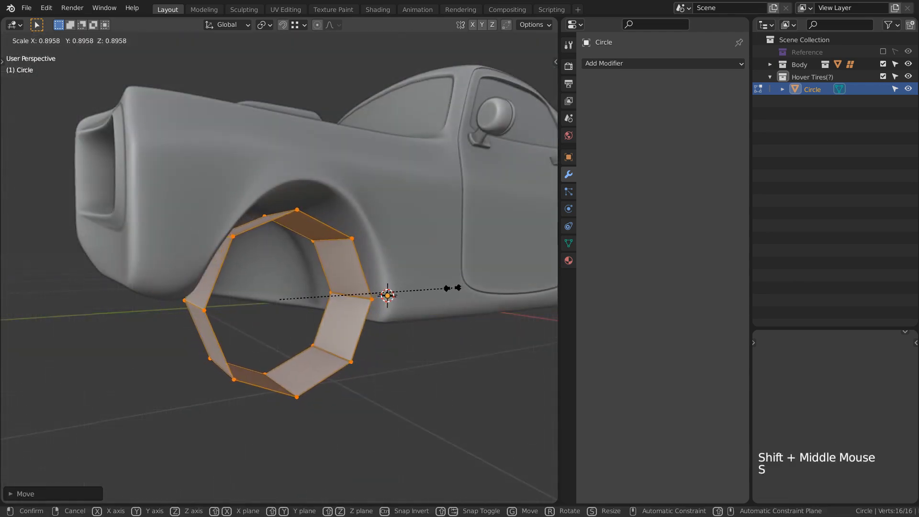
key(shift+x)
click(441, 289)
mouse_move(441, 289)
middle_down()
mouse_move(460, 265)
mouse_move(406, 288)
mouse_move(436, 289)
middle_up()
scroll(406, 289, down, 1)
key(KP_3)
key(g)
key(z)
right_click(404, 289)
key(ctrl+z)
Step: Add a Subdivision modifier to the ring with 2 viewport levels and Optimal Display off, and leave Edit Mode
scroll(347, 283, up, 1)
scroll(347, 282, up, 1)
middle_drag(347, 283, 402, 282)
scroll(402, 283, down, 1)
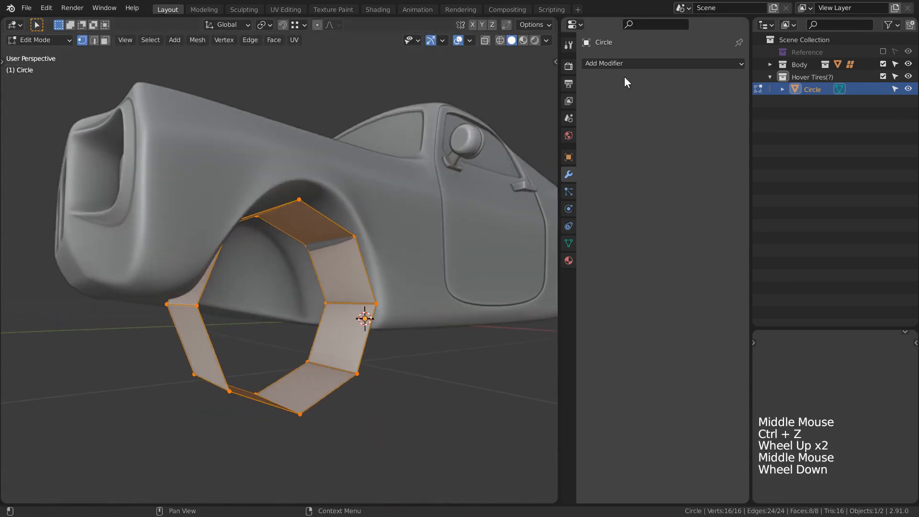
click(635, 65)
click(517, 271)
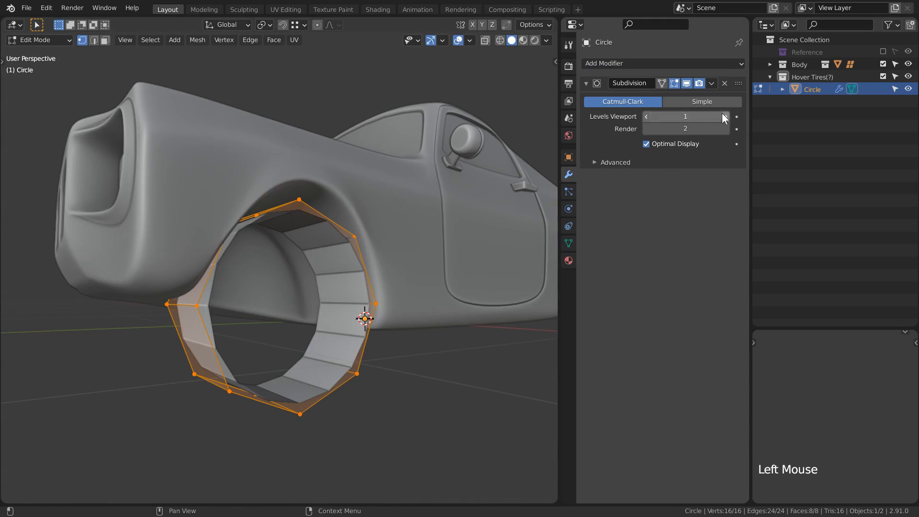
key(Tab)
scroll(380, 355, down, 3)
middle_drag(466, 259, 329, 328)
key(alt+a)
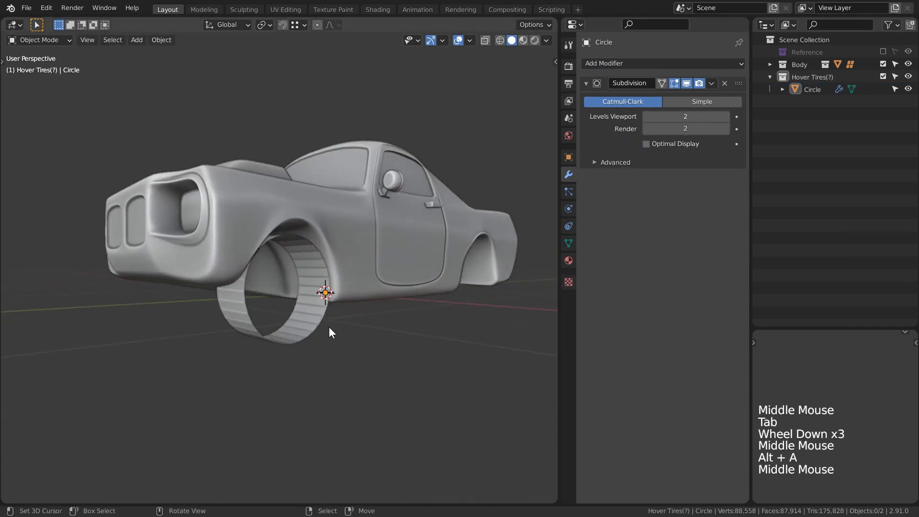
Step: Add a Mirror modifier above the Subdivision and enable both the X and Y axes to create all four tires
click(637, 66)
click(515, 190)
drag(739, 178, 722, 88)
click(685, 101)
scroll(515, 259, down, 2)
shift+middle_drag(515, 260, 275, 325)
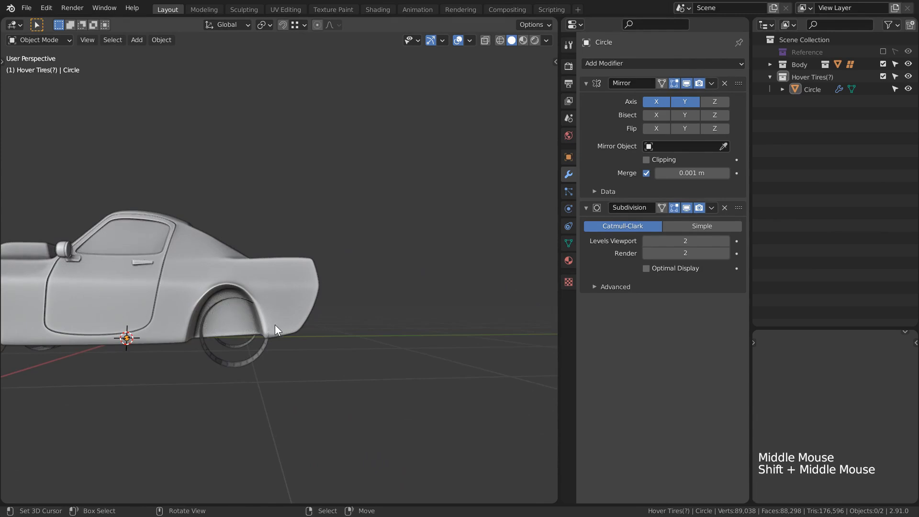
Step: Edit the body's lattice and move all its rear-end control points backward along Y to lengthen the tail
click(904, 102)
shift+middle_drag(279, 318, 297, 146)
right_click(366, 201)
key(Tab)
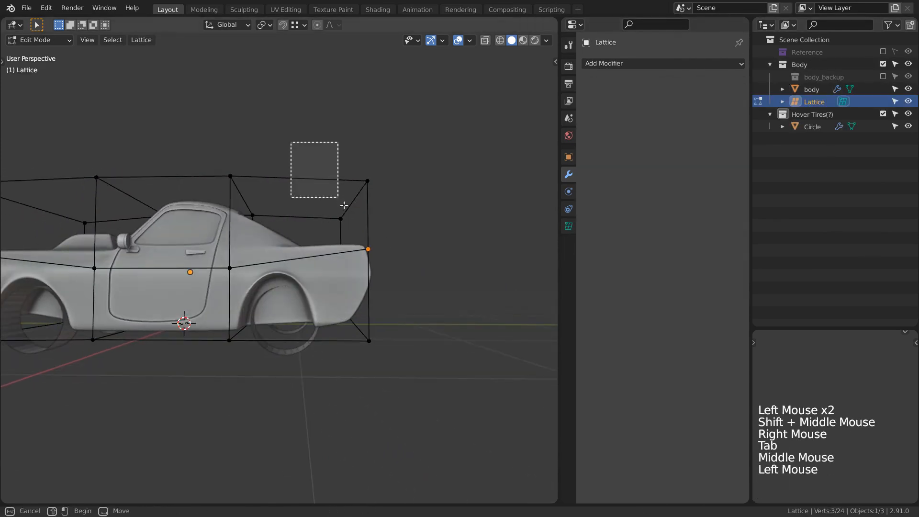
drag(297, 146, 474, 402)
key(g)
key(g)
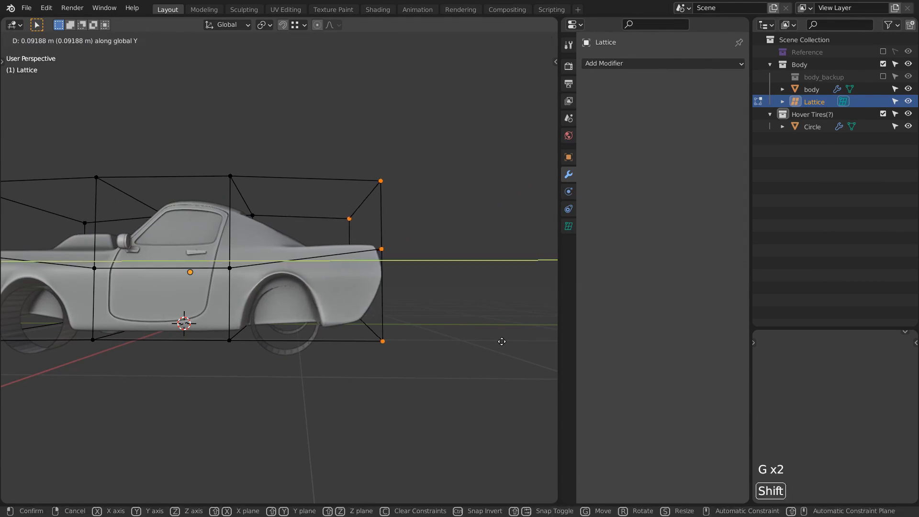
click(528, 339)
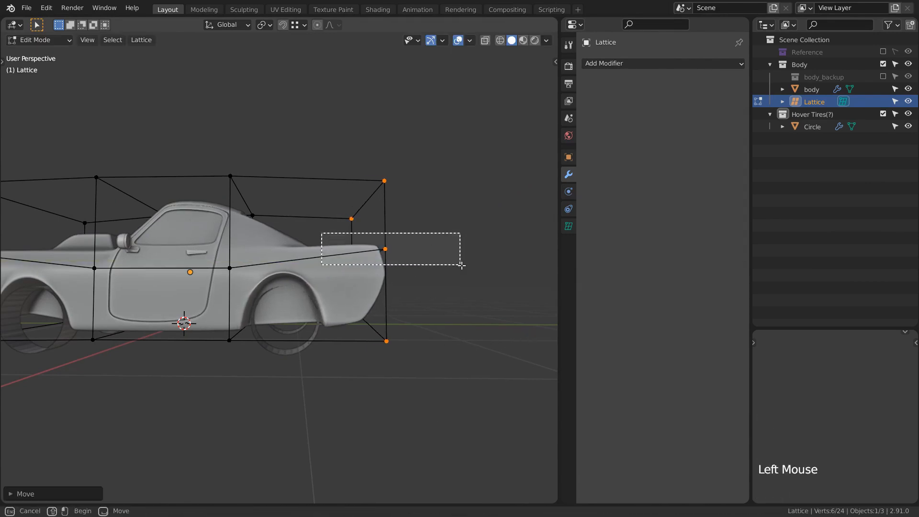
Step: Lower the middle control points at the lattice's rear end slightly along Z
drag(441, 259, 443, 259)
key(g)
key(z)
click(489, 306)
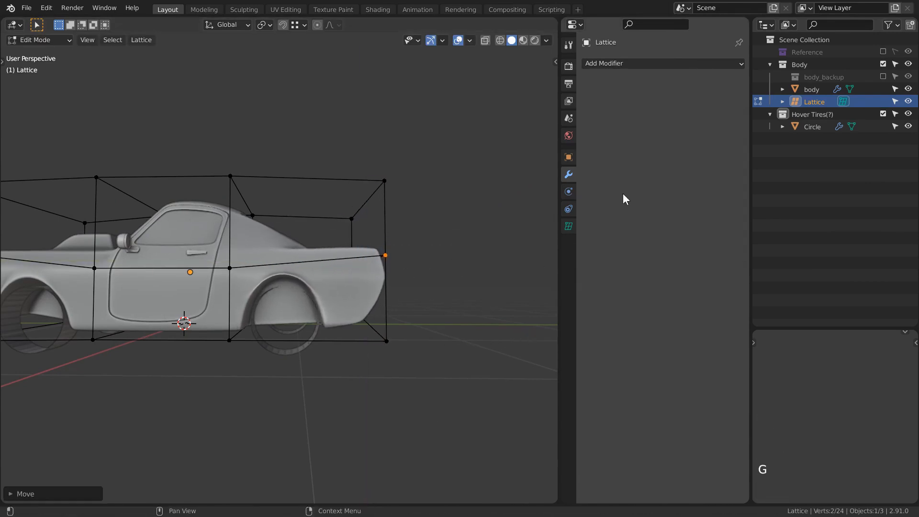
Step: Put the front tire ring in Edit Mode with edge selection and hide the Body collection
click(769, 64)
shift+middle_drag(268, 287, 364, 268)
middle_drag(364, 268, 282, 320)
key(Tab)
key(Tab)
scroll(395, 261, up, 4)
shift+middle_drag(383, 258, 368, 249)
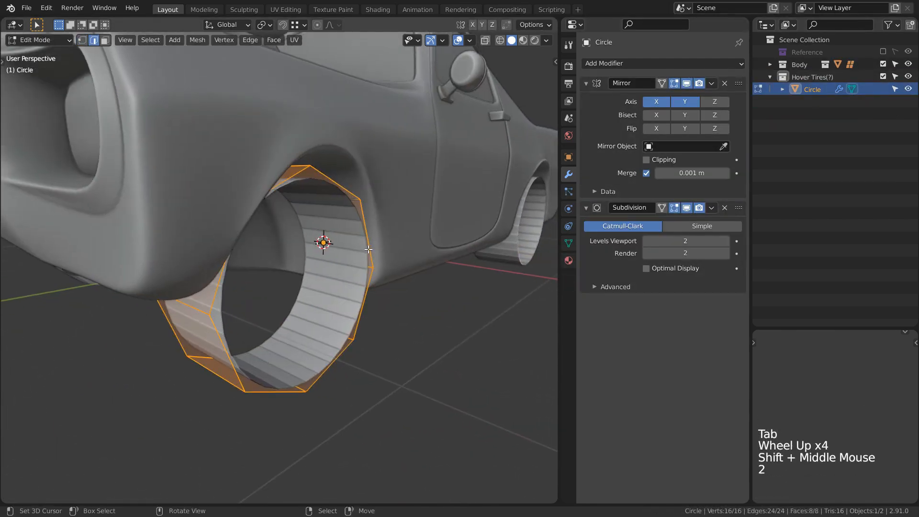
click(908, 64)
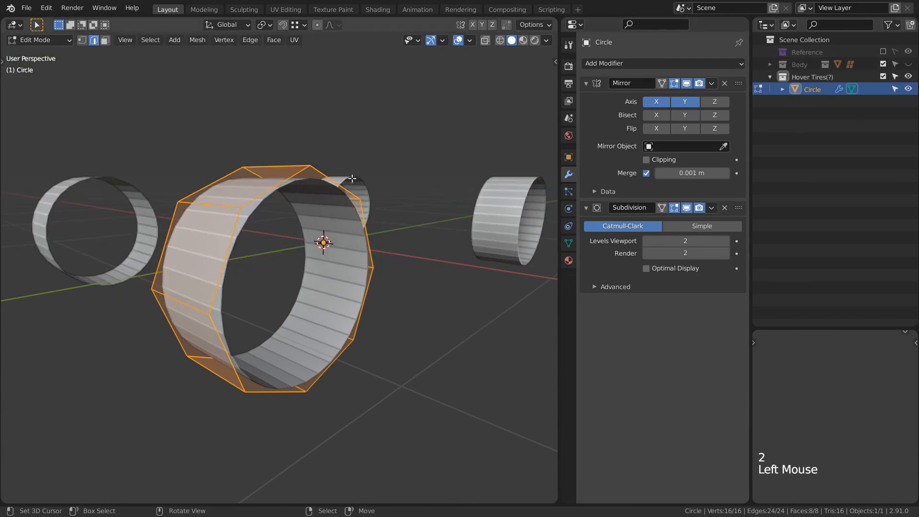
Step: Extrude both open edge loops of the ring and scale them inward to about 0.76 with X locked
alt+right_click(227, 179)
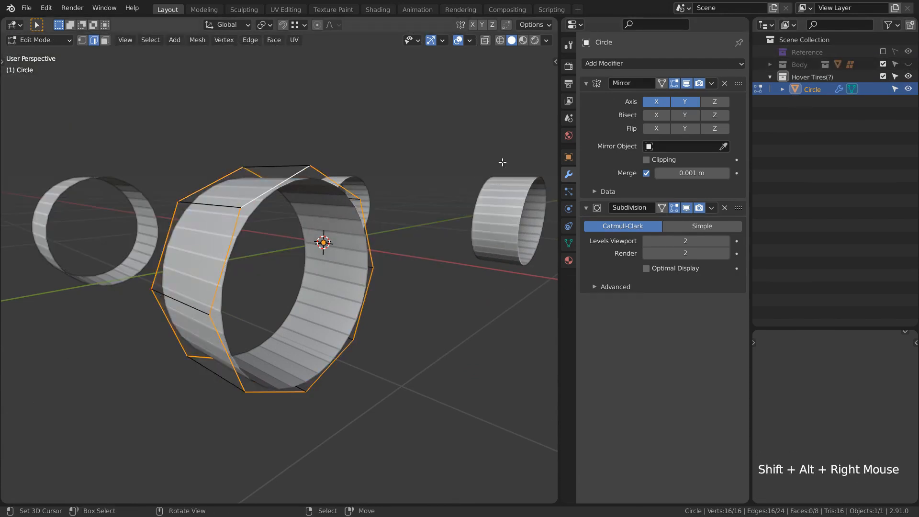
key(e)
key(s)
key(shift+x)
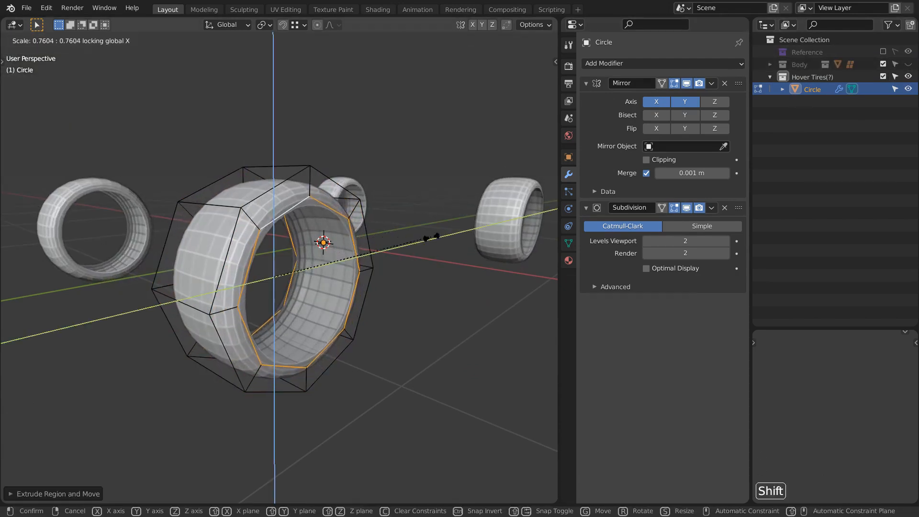
click(409, 255)
Step: Bridge the two inner edge loops to close the inside wall of the tire
key(ctrl+e)
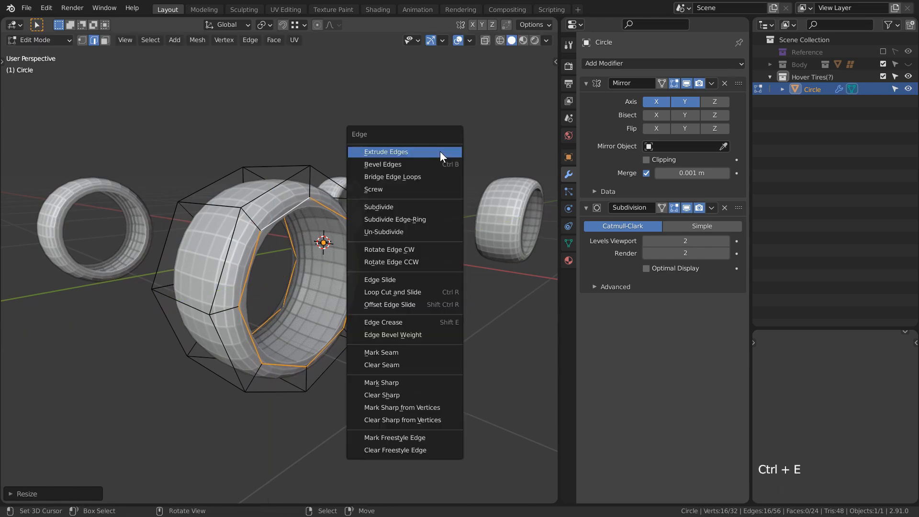
click(431, 179)
shift+scroll(423, 202, up, 3)
key(alt+z)
middle_drag(423, 202, 383, 215)
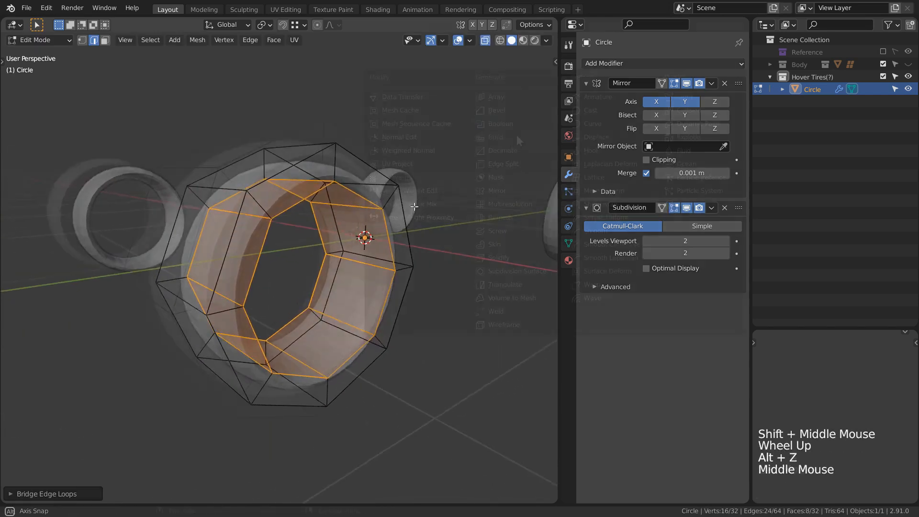
Step: Add a Bevel modifier between Mirror and Subdivision and set its limit method to Weight
click(662, 63)
click(519, 112)
drag(739, 303, 725, 197)
click(672, 288)
click(682, 330)
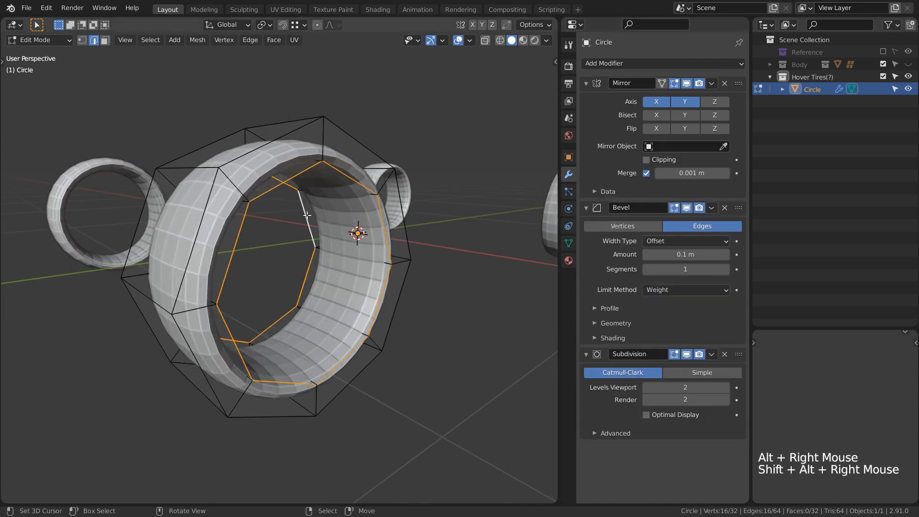
Step: Set the inner edge loops' mean bevel weight to 0.1 and the Bevel modifier's amount to 0.01 m
key(n)
click(484, 170)
text(.1)
key(Return)
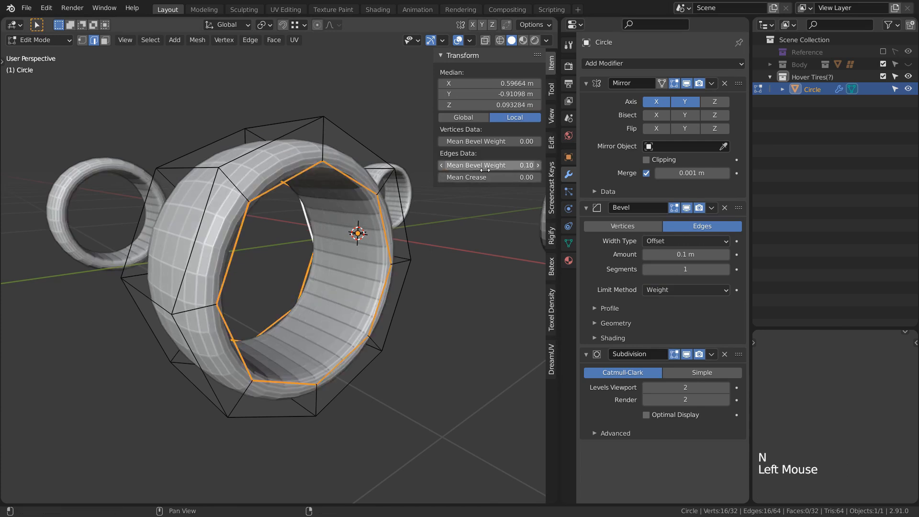
text(.01)
key(Return)
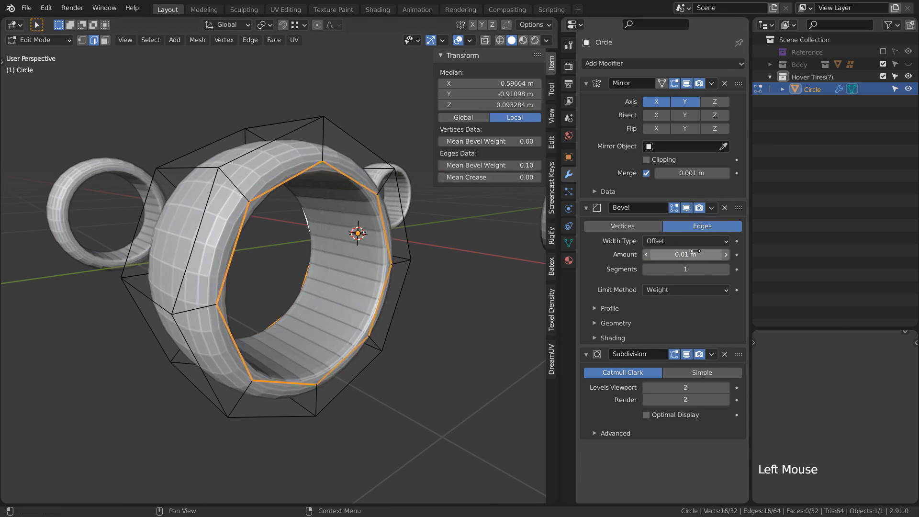
Step: Give the tire's two outer edge loops a bevel weight and spread its sidewall loops outward along X
alt+right_click(260, 142)
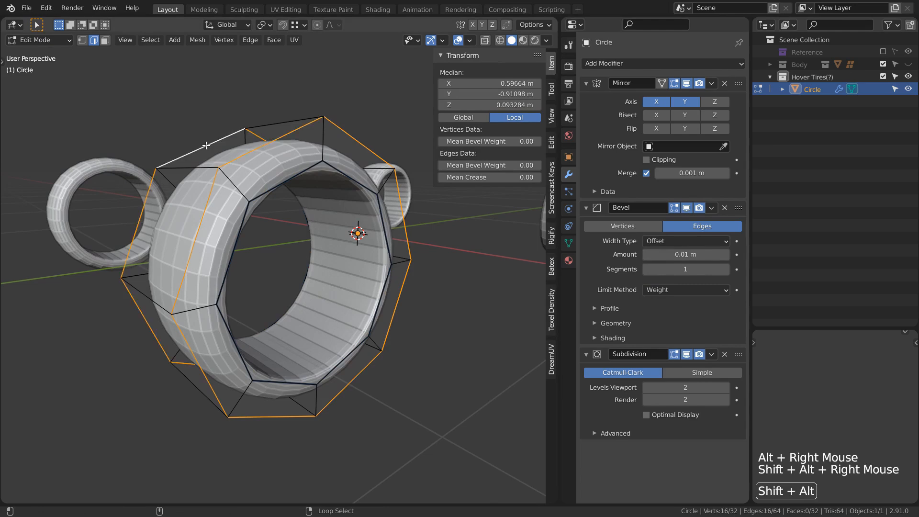
key(alt+a)
key(Tab)
ctrl+middle_drag(297, 249, 251, 277)
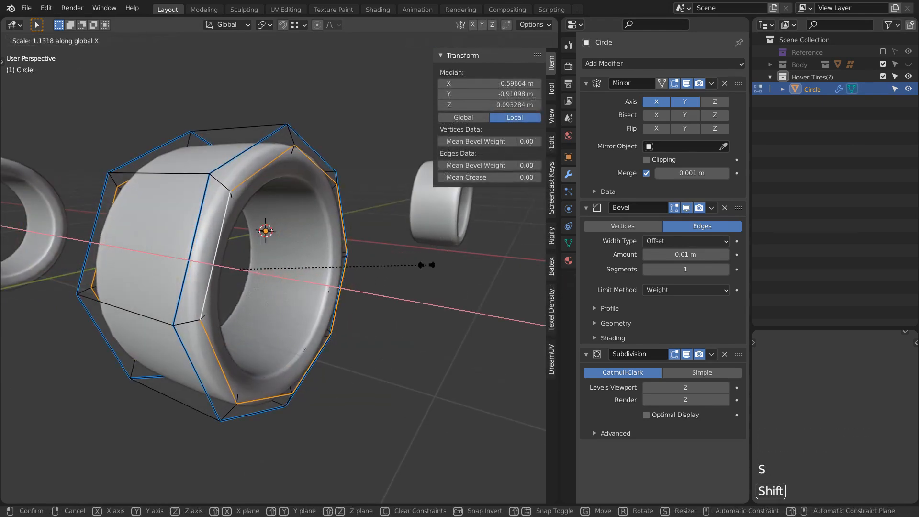
click(440, 260)
Step: Rescale the tire's inner edge loops with X locked to adjust the opening, and leave Edit Mode
key(alt+z)
alt+right_click(309, 230)
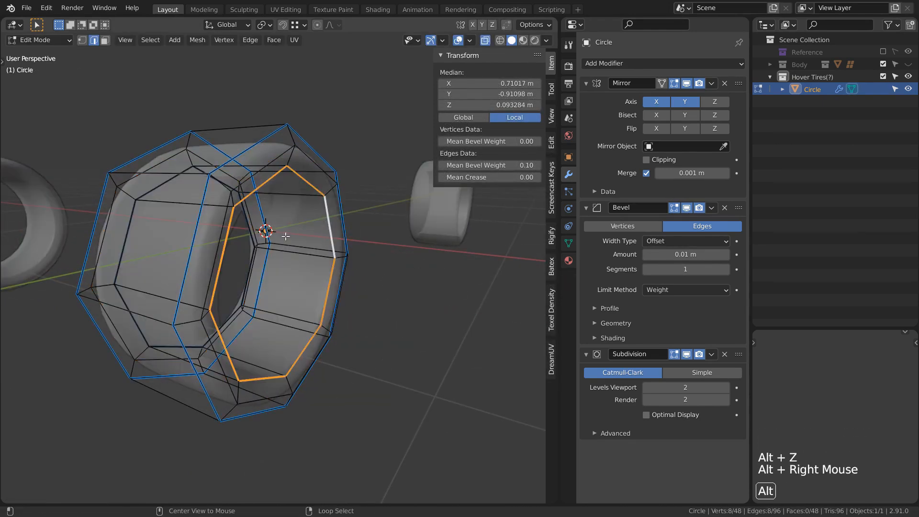
key(alt+z)
key(s)
key(shift+x)
click(380, 277)
key(alt+a)
key(Tab)
middle_drag(375, 274, 345, 282)
ctrl+middle_drag(345, 283, 375, 349)
key(alt+a)
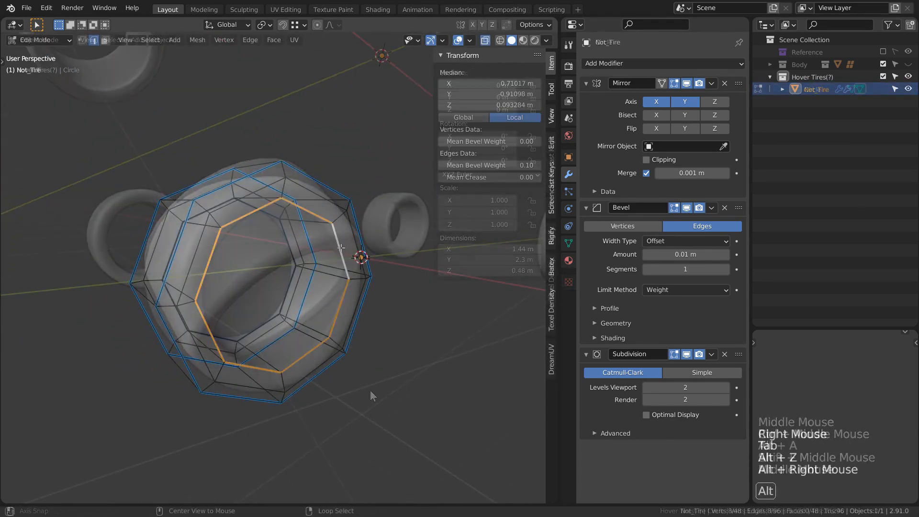
Step: Duplicate the tire's inner edge loop in place and separate the selection into its own object
key(alt+z)
key(shift+d)
right_click(459, 376)
key(p)
click(412, 313)
key(Tab)
Step: Select the separated edge loop object and rename it interior
right_click(337, 247)
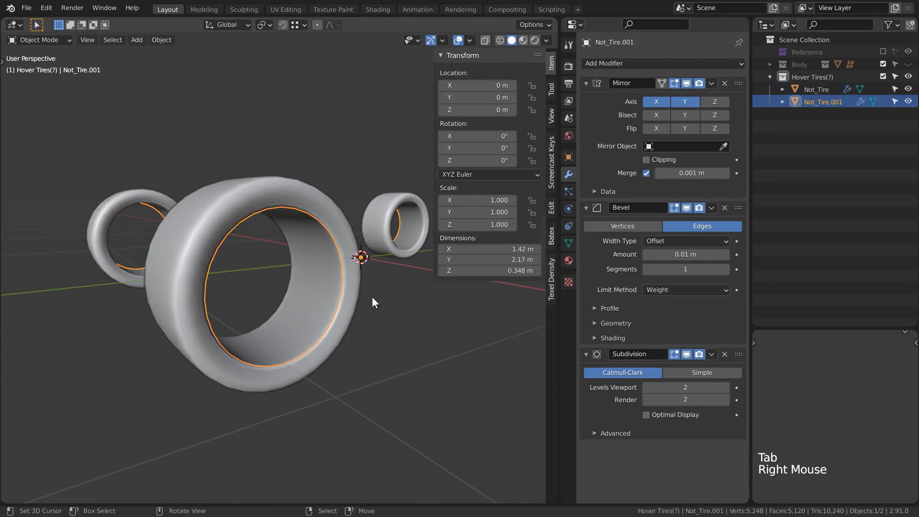
key(F2)
key(Return)
Step: Extrude the whole interior edge loop sideways to start the wheel insert's outer rim
key(Tab)
scroll(384, 328, up, 3)
shift+middle_drag(383, 329, 284, 285)
key(a)
key(e)
key(g)
click(364, 273)
Step: Extrude the rim loop inward to form the wheel's disc face, offset it along X and rescale it
key(e)
key(s)
click(325, 259)
key(g)
key(x)
click(314, 259)
key(s)
click(337, 259)
Step: Extrude the loop further inward and move it along X to shape the raised hub with its opening
key(e)
key(s)
click(355, 259)
key(g)
key(x)
click(335, 258)
scroll(335, 258, down, 3)
scroll(284, 284, up, 2)
key(g)
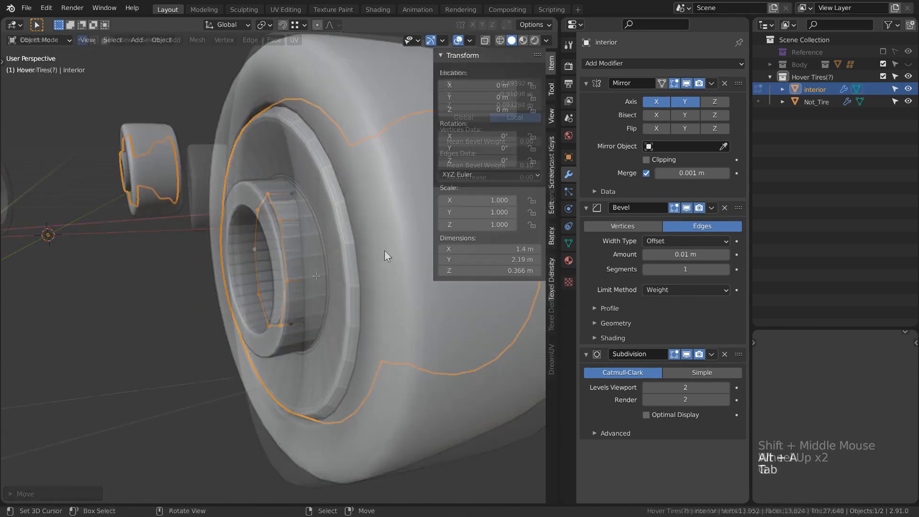
Step: Shade the interior part smooth and refine its edges, with the Subdivision viewport level at 3
scroll(380, 251, down, 3)
key(alt+a)
shift+middle_drag(381, 251, 237, 242)
right_click(237, 242)
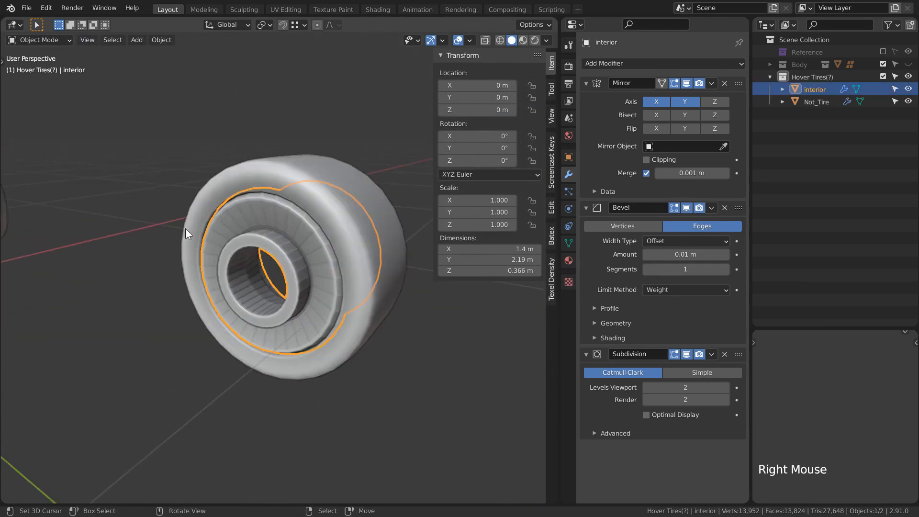
key(w)
scroll(266, 312, up, 2)
key(Tab)
key(alt+z)
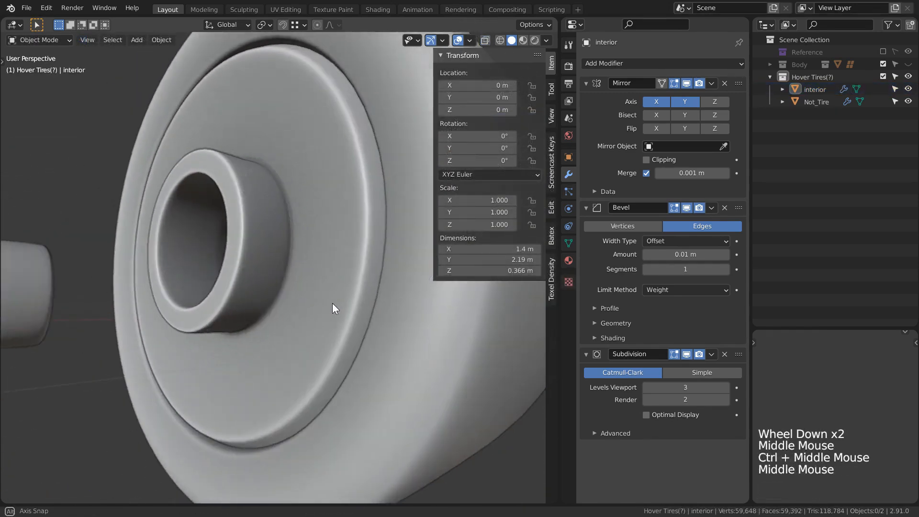
middle_drag(332, 303, 395, 315)
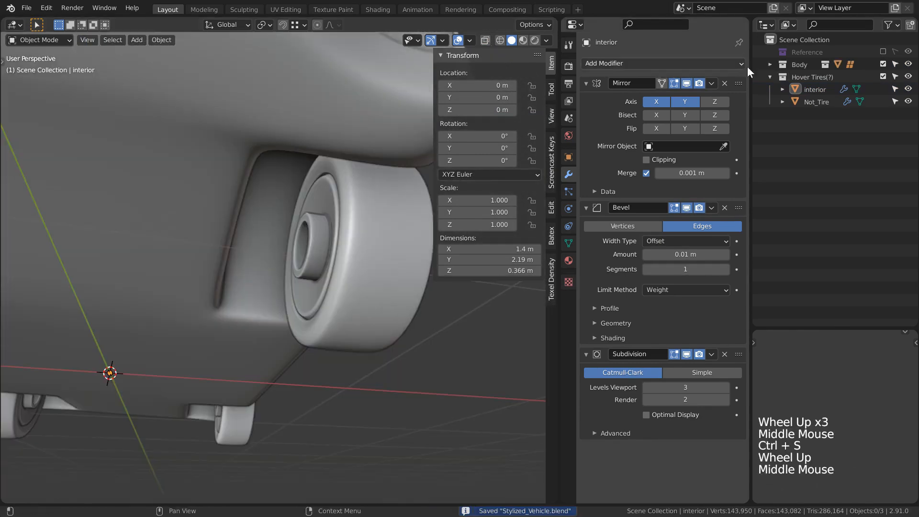
Step: Duplicate the hub's inner opening edge loop of the interior part in place and separate the copy into its own object
click(814, 89)
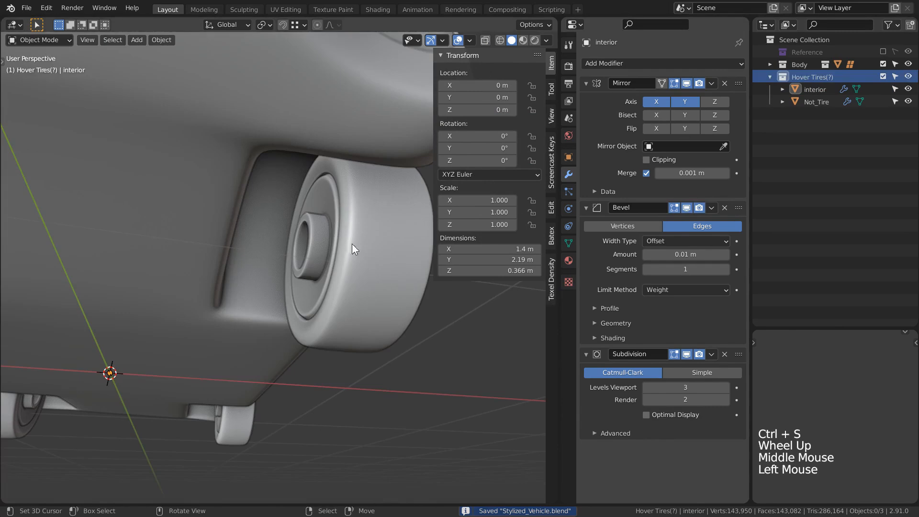
scroll(327, 235, up, 1)
right_click(327, 236)
key(Tab)
scroll(327, 236, up, 2)
alt+right_click(309, 225)
shift+middle_drag(309, 225, 297, 235)
key(shift+d)
key(p)
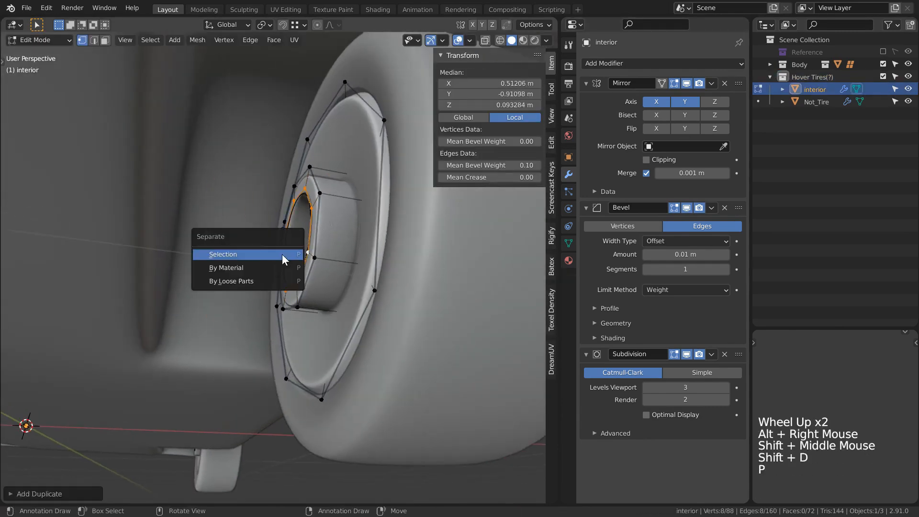
click(282, 254)
Step: Select the separated loop object and rename it connector
key(Tab)
right_click(308, 220)
key(F2)
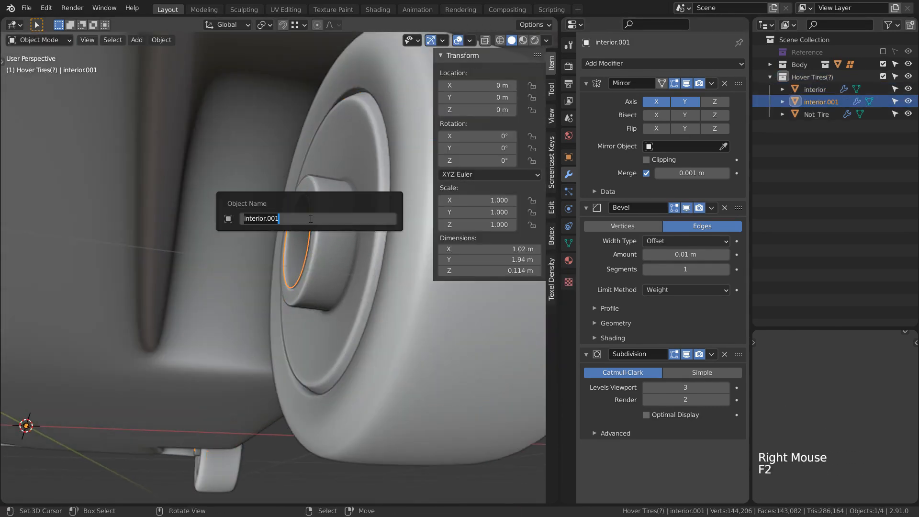
text(connector)
key(Return)
Step: Extrude the whole connector loop outward into a flange and extrude its outer edge along X for thickness
key(Tab)
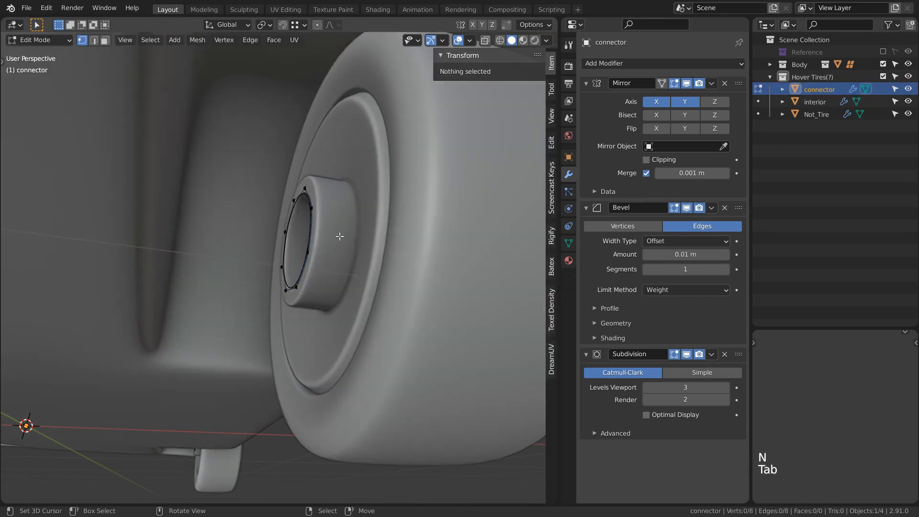
key(a)
key(e)
click(384, 234)
middle_drag(366, 232, 383, 232)
key(e)
key(x)
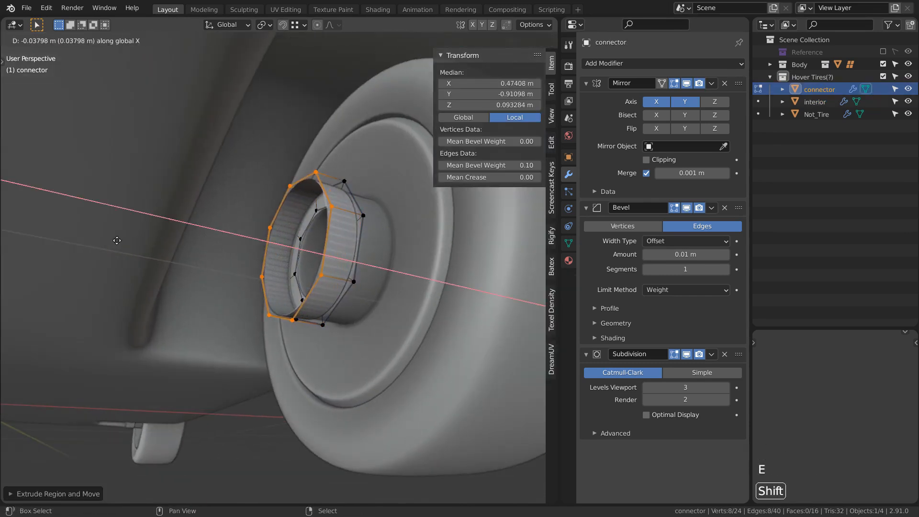
Step: Extrude the flange's end loop inward and then along X to form a narrower axle shaft
key(e)
key(x)
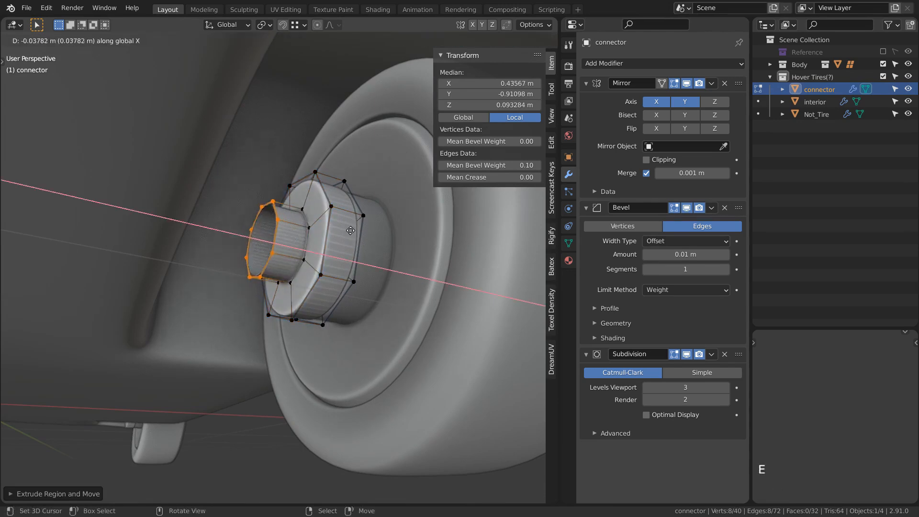
click(285, 219)
Step: Extrude the connector's wheel-side loop inward, move it along X into the hub and fill the remaining opening with a face
middle_drag(287, 219, 261, 222)
shift+middle_drag(306, 232, 254, 215)
key(alt+z)
alt+right_click(353, 231)
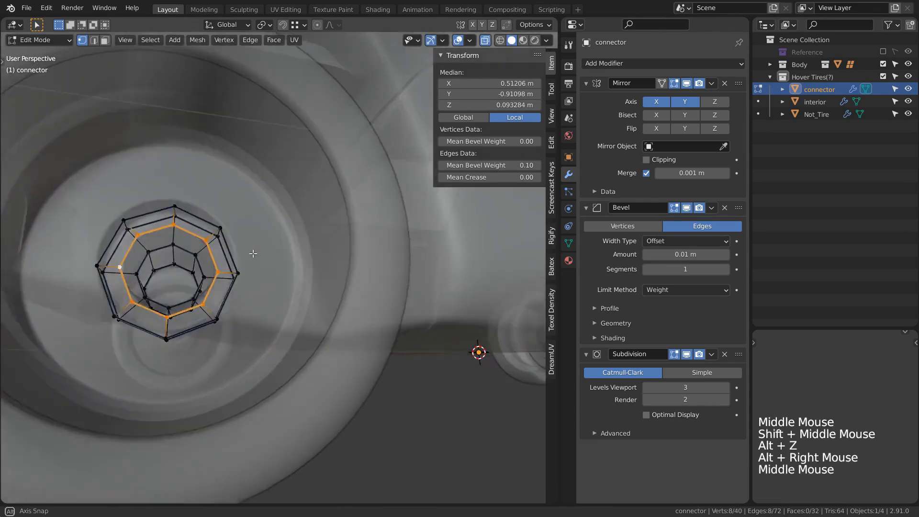
key(alt+z)
ctrl+middle_drag(267, 249, 282, 215)
shift+middle_drag(287, 225, 305, 260)
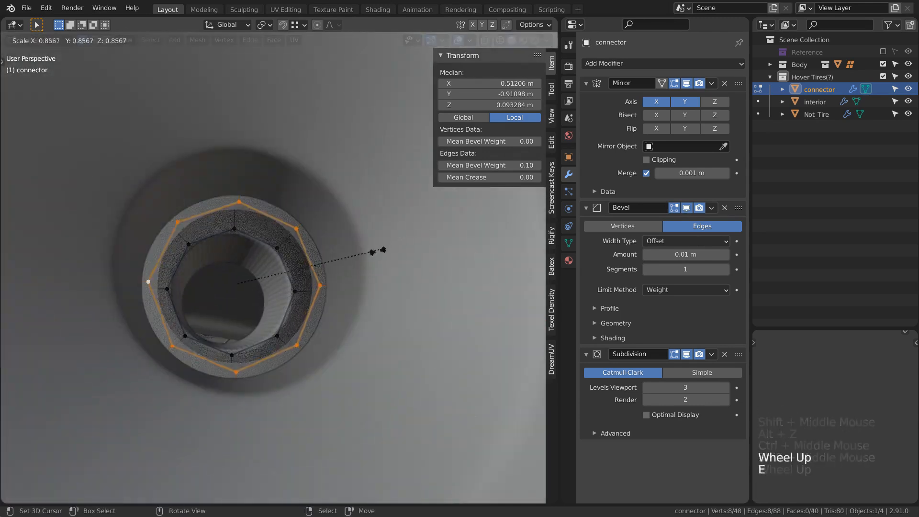
click(326, 283)
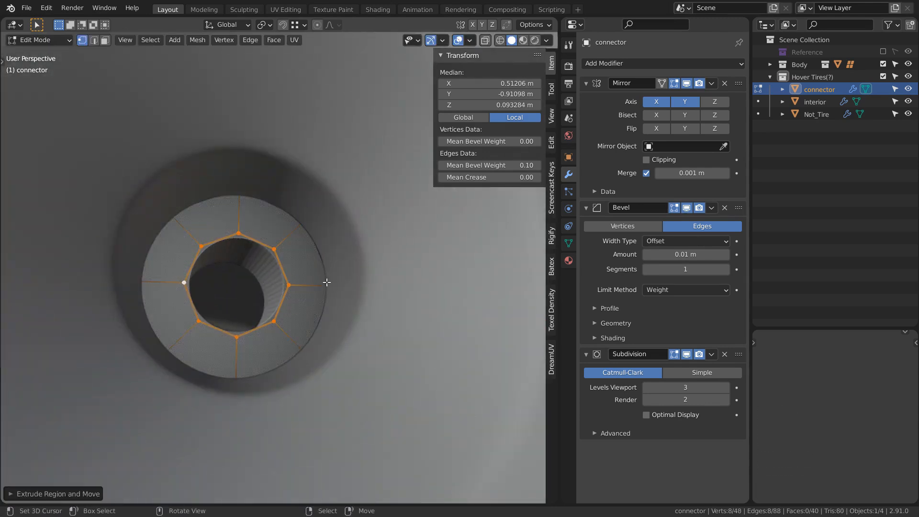
key(g)
key(x)
click(308, 283)
key(f)
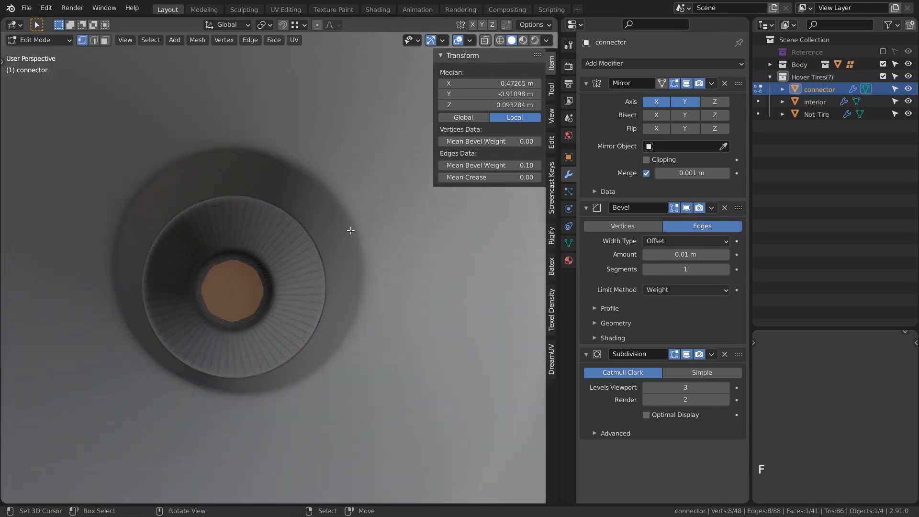
Step: Shade the connector smooth and hide the car body around the wheel assembly
key(Tab)
key(w)
key(alt+a)
scroll(329, 263, down, 7)
middle_drag(328, 263, 226, 287)
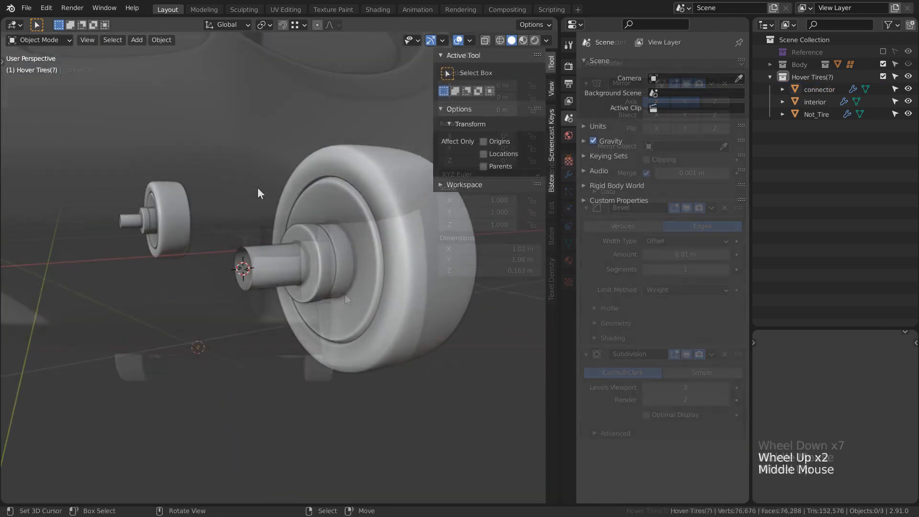
scroll(258, 191, up, 1)
shift+middle_drag(257, 191, 259, 239)
scroll(259, 242, up, 2)
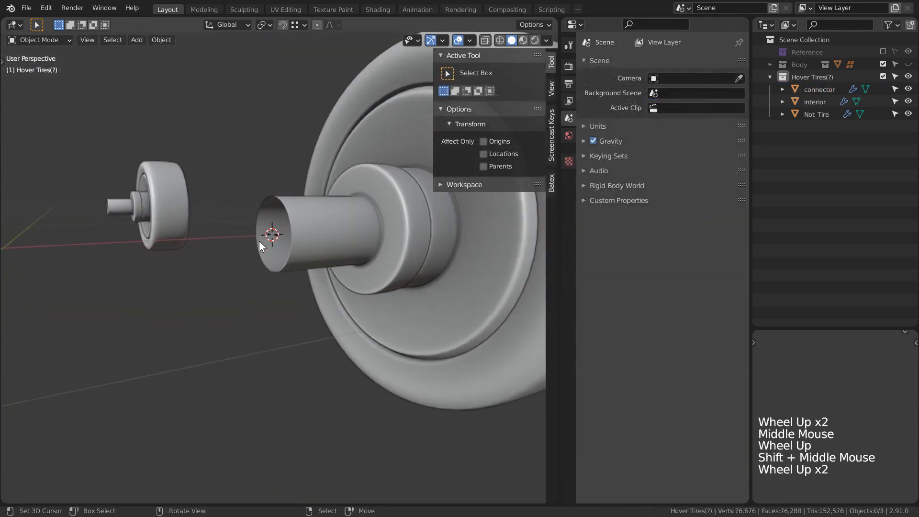
Step: Add a cube to the connector mesh at the axle shaft's open end and scale it down around the shaft
right_click(305, 226)
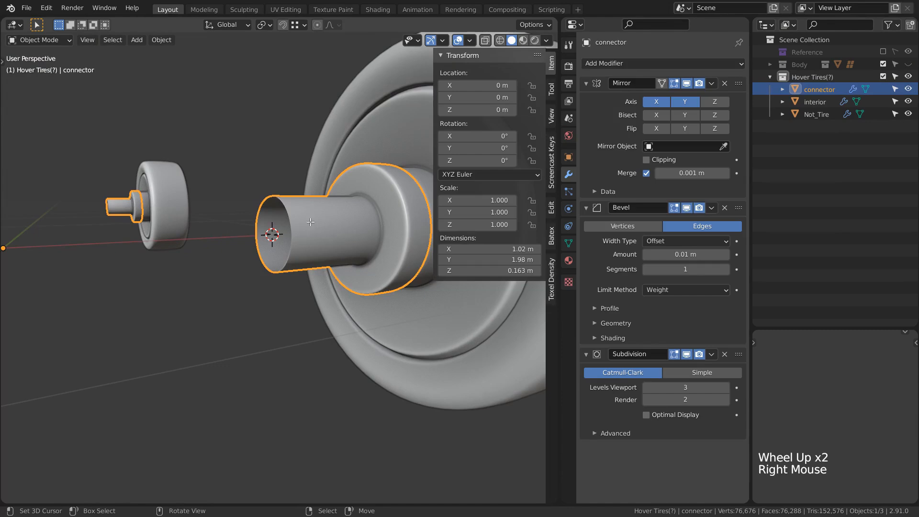
key(Tab)
key(shift+a)
click(308, 124)
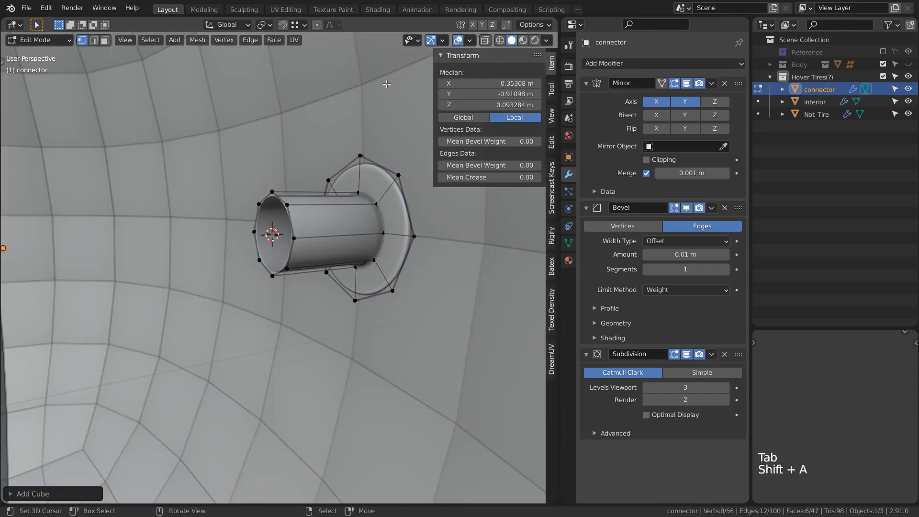
key(s)
click(290, 158)
key(s)
click(296, 193)
key(s)
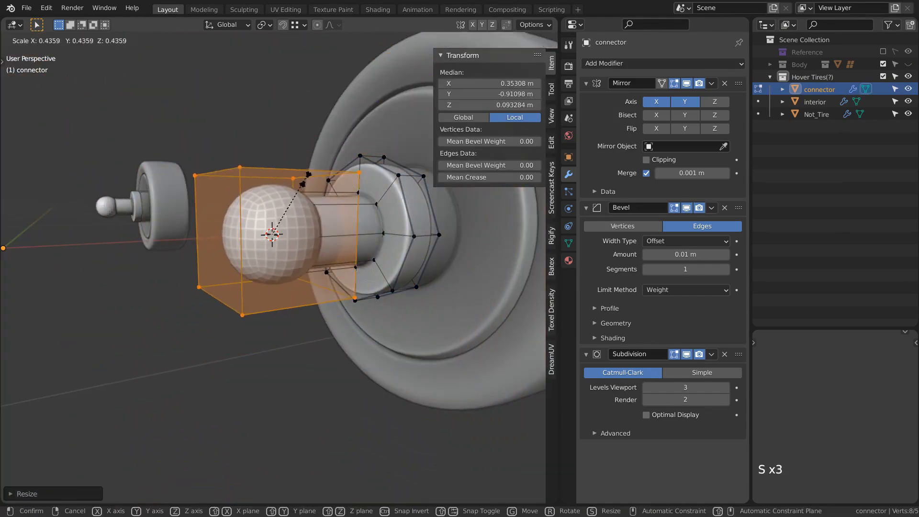
click(308, 181)
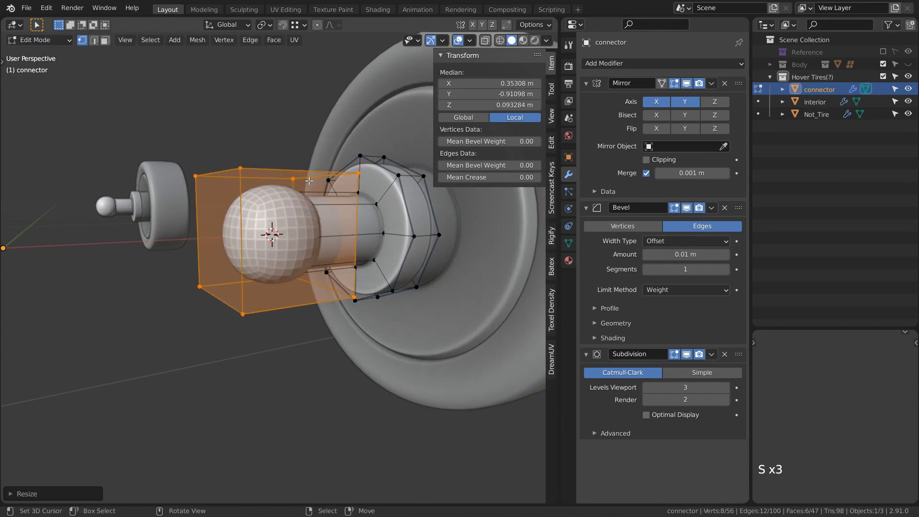
Step: Separate the cube from the connector into its own object and select that object
click(308, 180)
key(Tab)
right_click(277, 203)
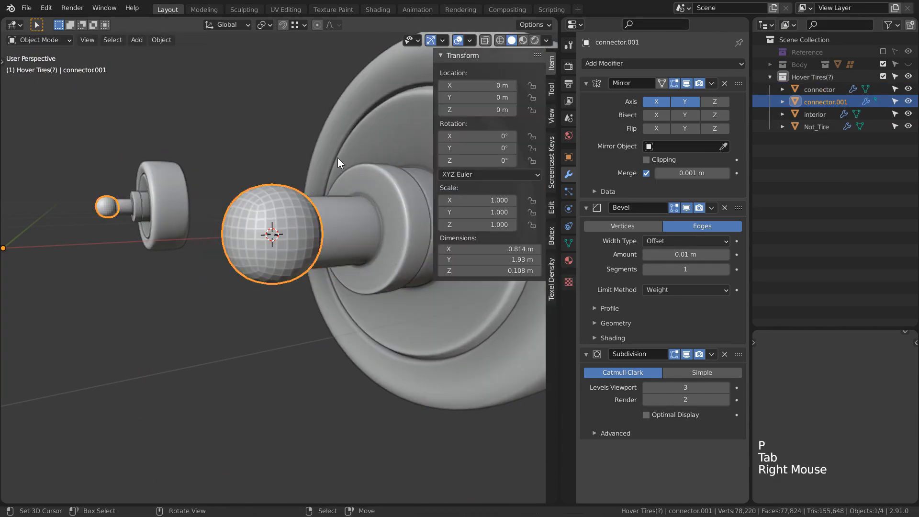
shift+middle_drag(337, 157, 289, 169)
Step: Set the mean bevel weight of all the cube's edges to 0.10
key(Tab)
key(a)
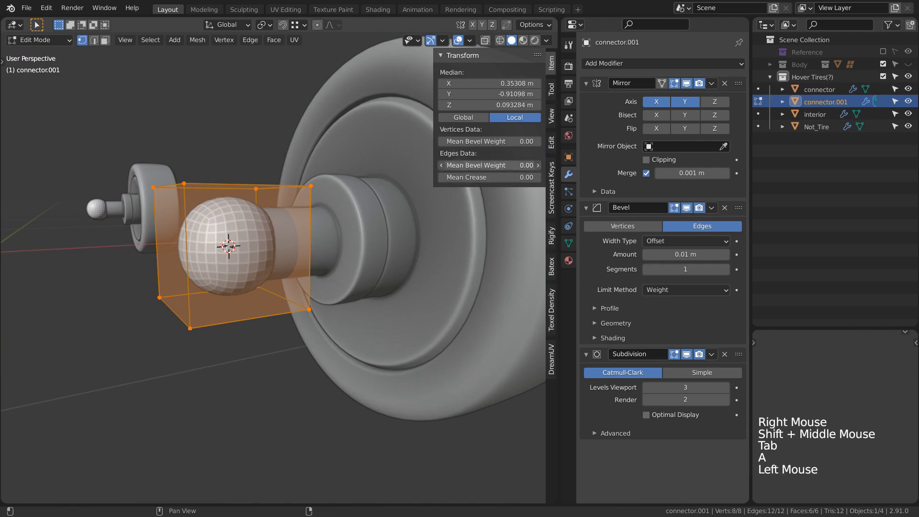
key(Return)
middle_drag(379, 212, 311, 229)
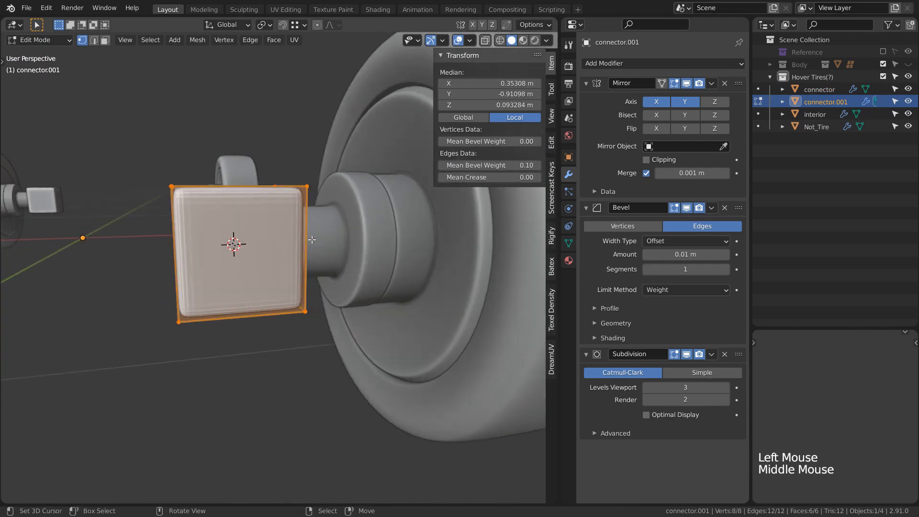
Step: Add centred horizontal and vertical loop cuts to the cube in front view
key(KP_1)
scroll(283, 249, up, 1)
key(ctrl+r)
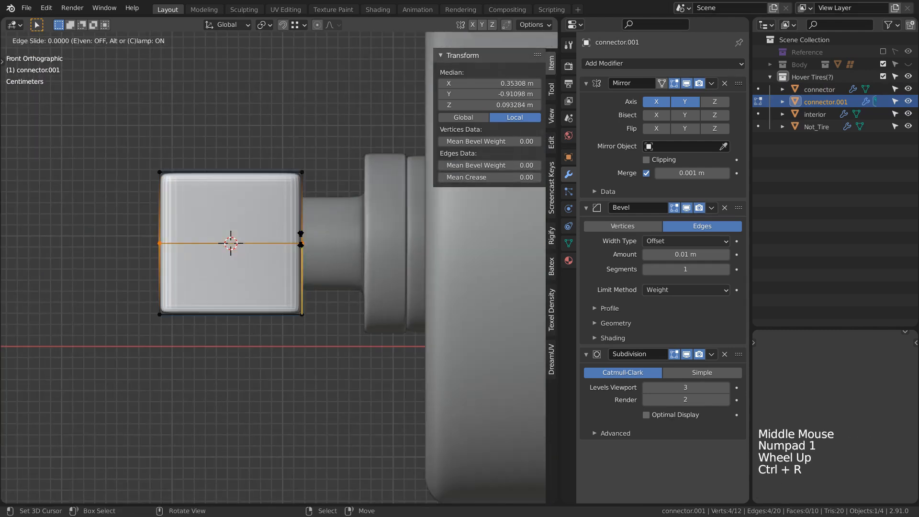
click(301, 239)
right_click(300, 239)
click(263, 172)
right_click(264, 172)
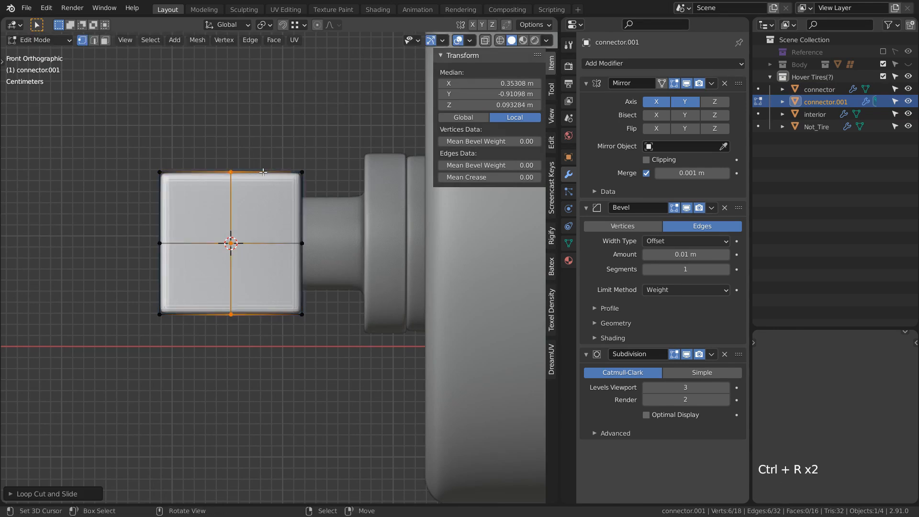
Step: Delete the lower row of vertices so only the upper half of the cube is left
key(alt+z)
drag(82, 279, 327, 350)
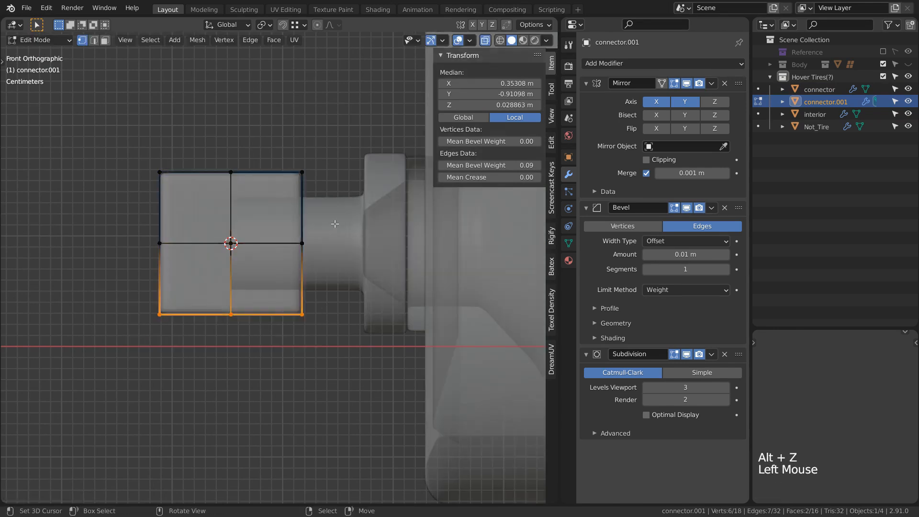
key(x)
click(333, 203)
shift+middle_drag(334, 195, 352, 196)
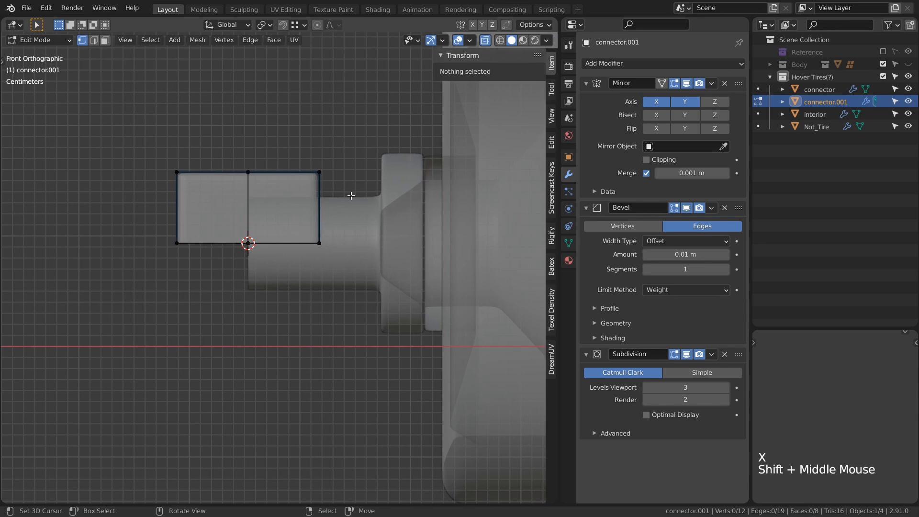
Step: Add a centred loop cut through the half block in line with the shaft and bevel it into two loops
key(ctrl+r)
click(353, 269)
right_click(353, 269)
key(ctrl+b)
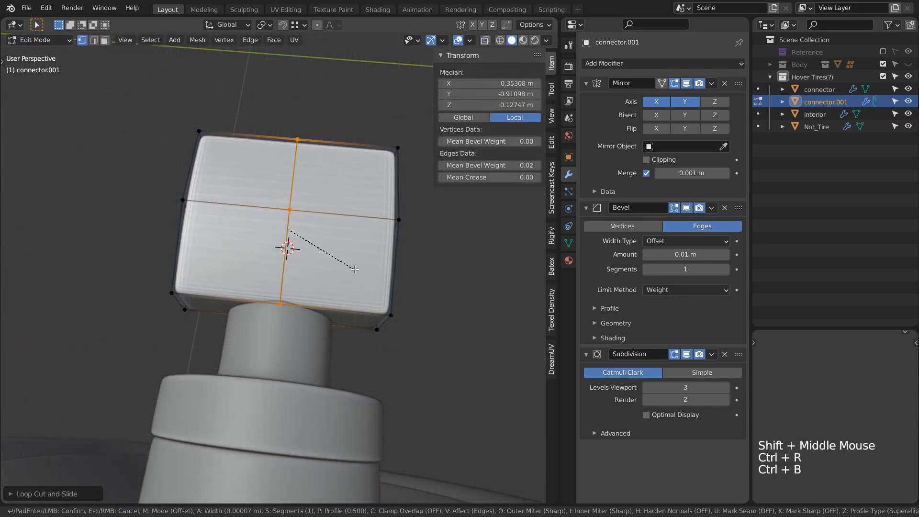
middle_drag(393, 271, 287, 273)
scroll(287, 273, up, 2)
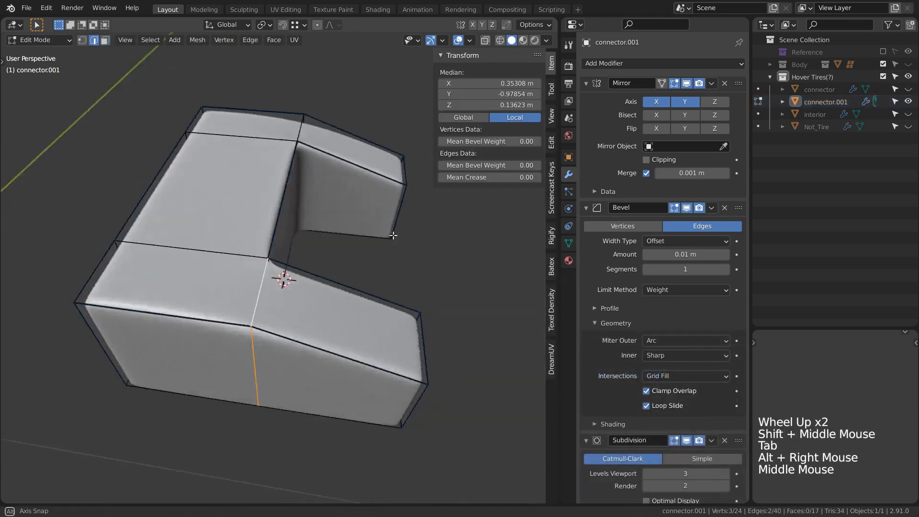
Step: Set the mean bevel weight to 0.10 on the middle cross edges where both arms of the bracket start to slope
middle_drag(283, 273, 311, 279)
alt+shift+right_click(292, 287)
key(alt+z)
scroll(292, 287, down, 2)
scroll(312, 279, up, 2)
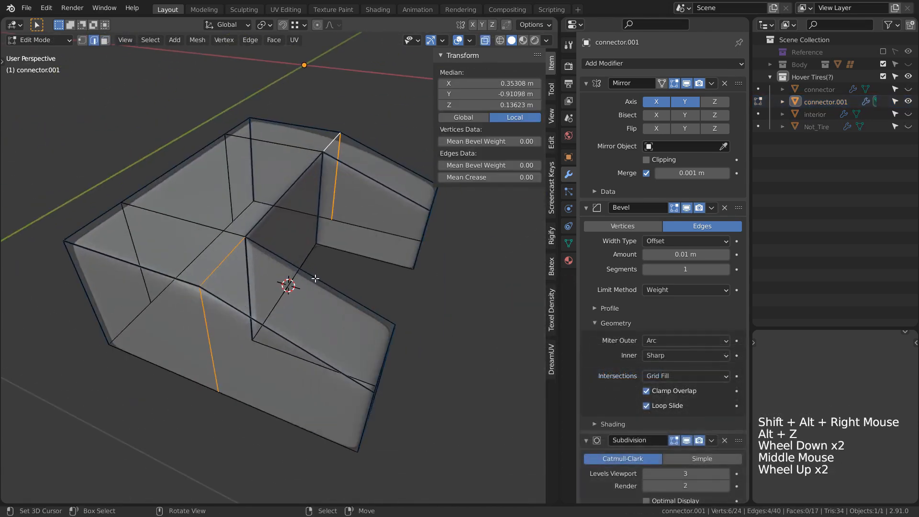
key(alt+z)
key(shift+z)
key(shift+z)
text(0.1)
key(Return)
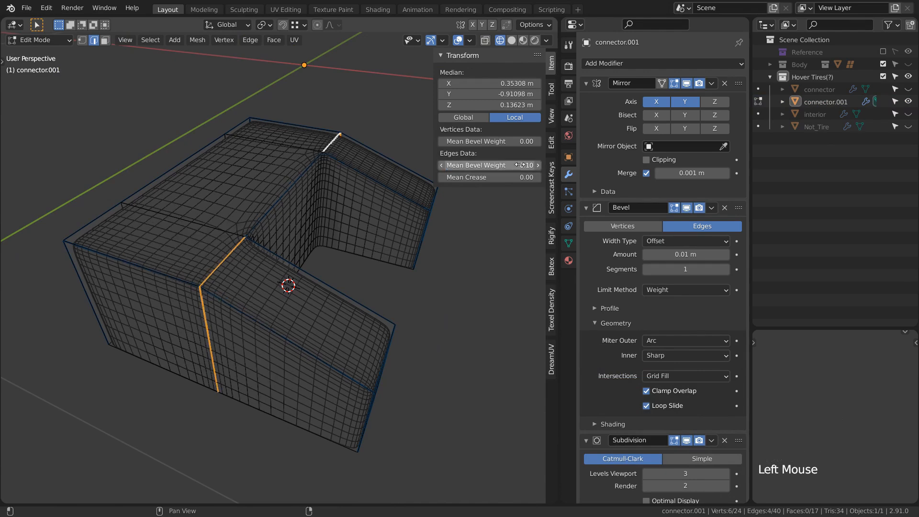
key(alt+a)
key(Tab)
key(shift+z)
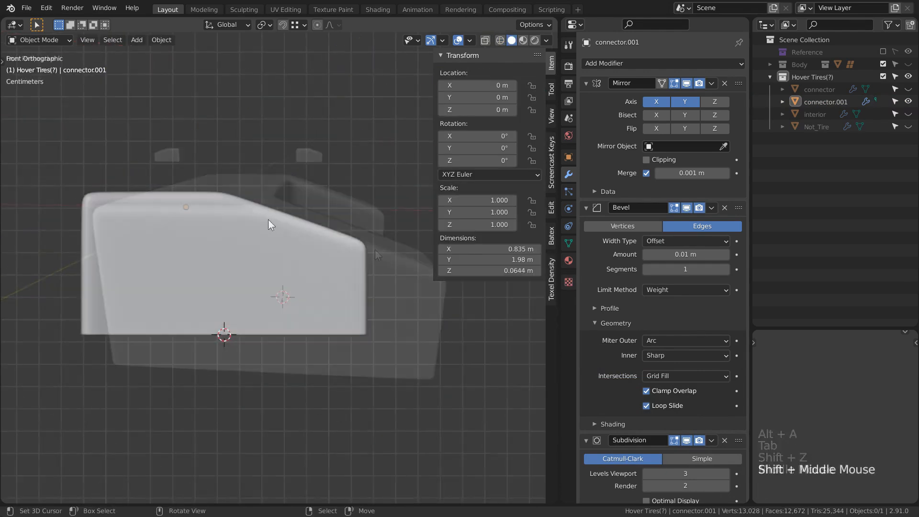
Step: Duplicate the whole half bracket, place the copy below it and flip the copy by scaling -1 along Z
key(Tab)
key(a)
shift+middle_drag(288, 258, 291, 250)
key(1)
key(shift+d)
click(344, 320)
shift+middle_drag(344, 319, 382, 296)
text(s)
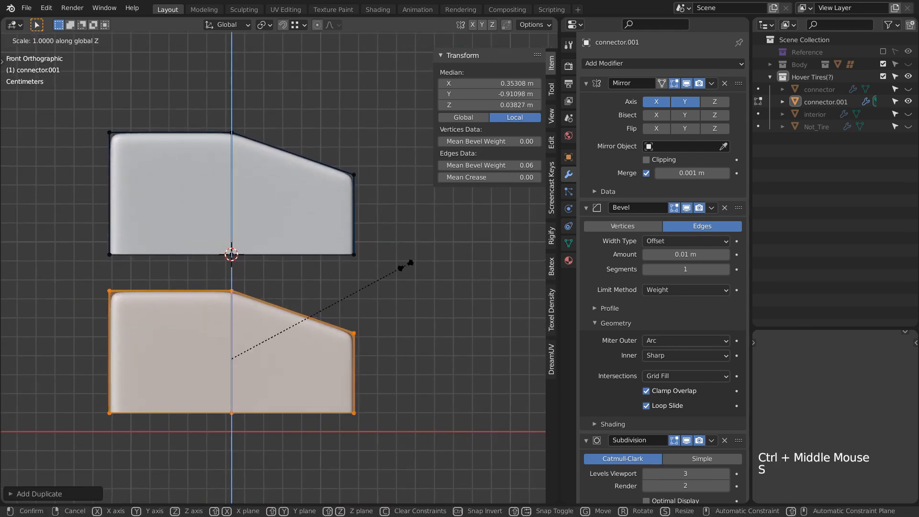
text(-1)
key(Return)
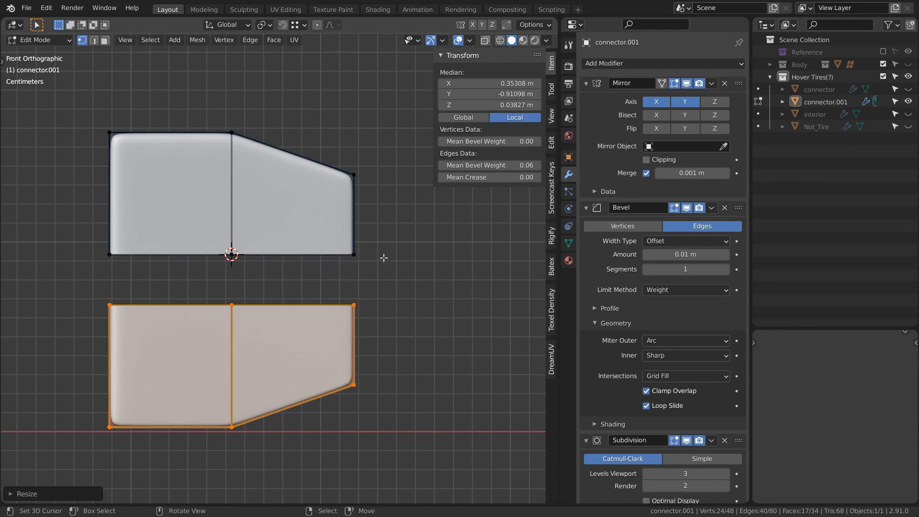
Step: Move the flipped half up so that its open edge meets the upper half of the bracket
key(g)
click(402, 255)
middle_drag(370, 255, 350, 270)
key(shift+alt+z)
key(shift+alt+z)
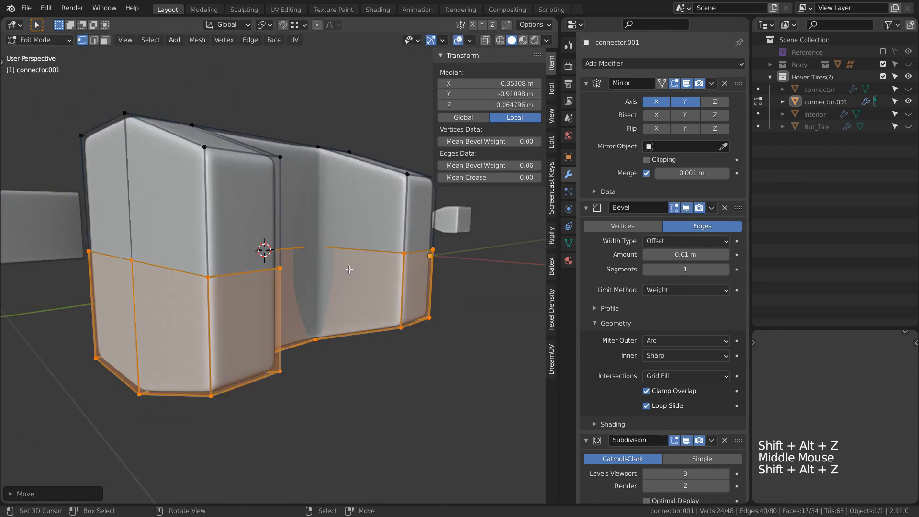
Step: Select both bracket halves and merge their overlapping vertices by distance
key(a)
key(q)
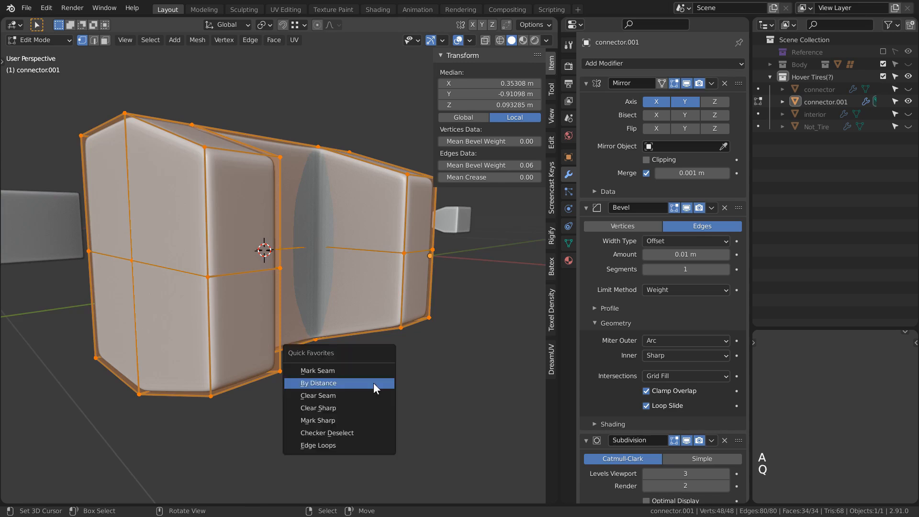
click(374, 383)
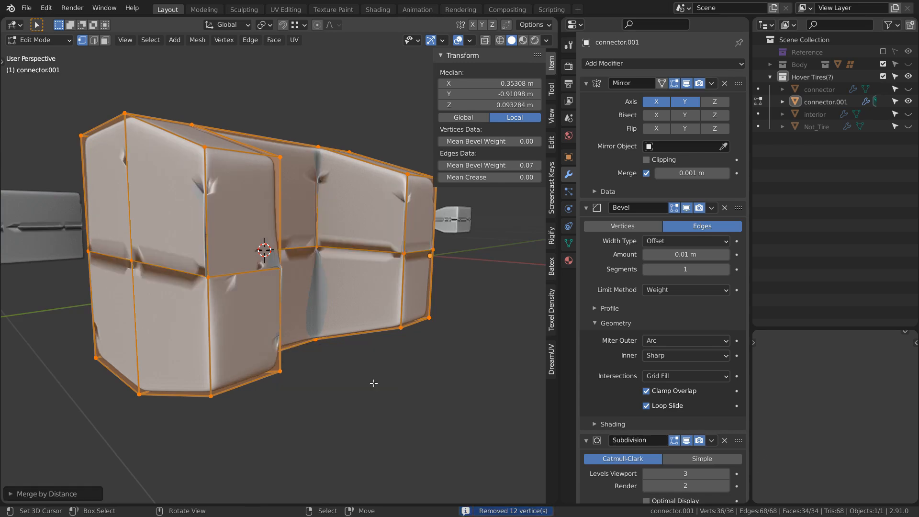
Step: Recalculate the normals of the merged bracket mesh to the outside and finish editing its mesh
click(198, 39)
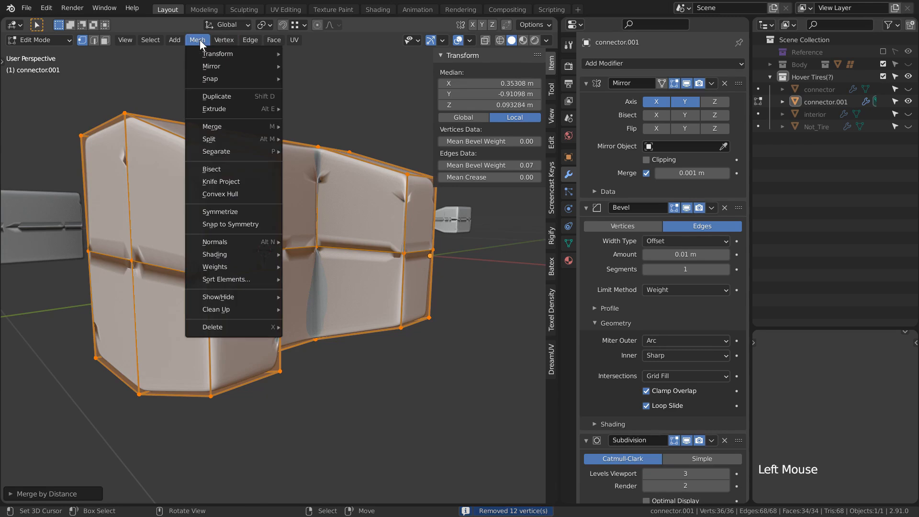
mouse_move(222, 243)
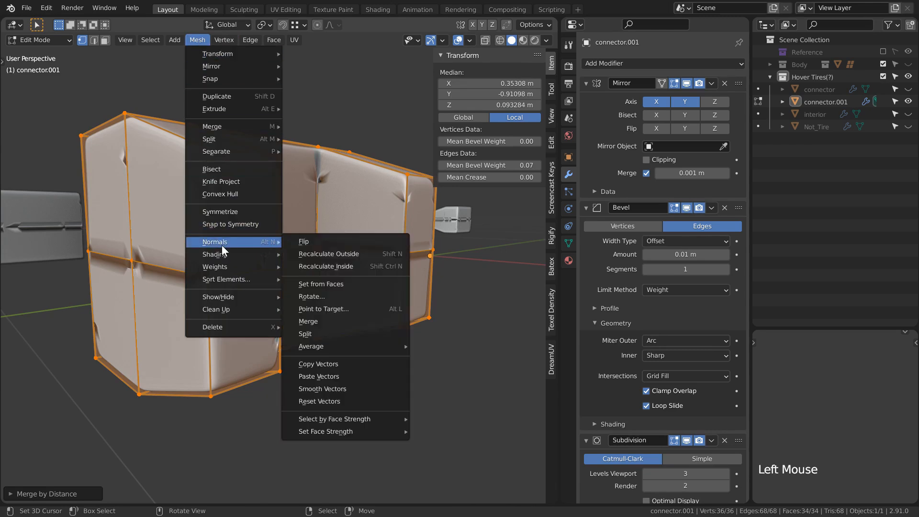
click(343, 254)
key(alt+a)
key(Tab)
click(470, 41)
click(401, 300)
ctrl+middle_drag(363, 307, 369, 337)
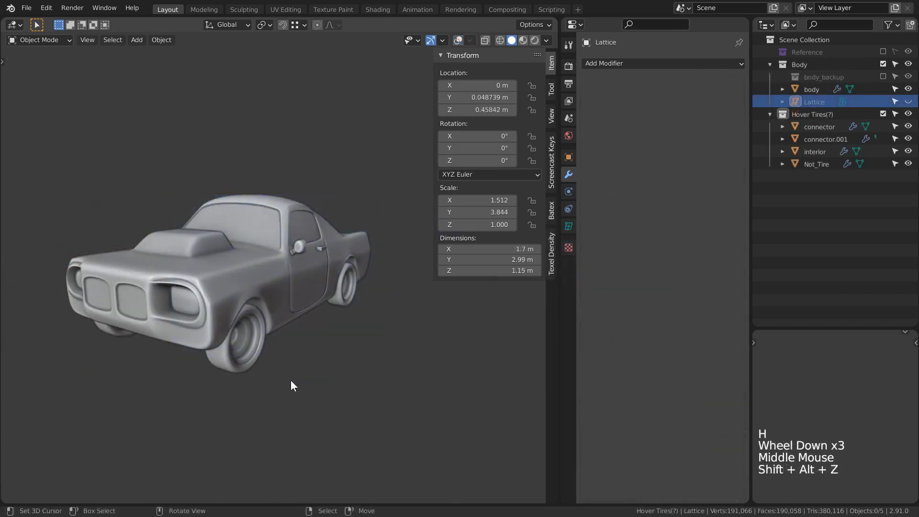
mouse_move(291, 381)
middle_down()
mouse_move(362, 292)
mouse_move(409, 362)
mouse_move(371, 386)
mouse_move(296, 398)
mouse_move(285, 389)
mouse_move(295, 385)
middle_up()
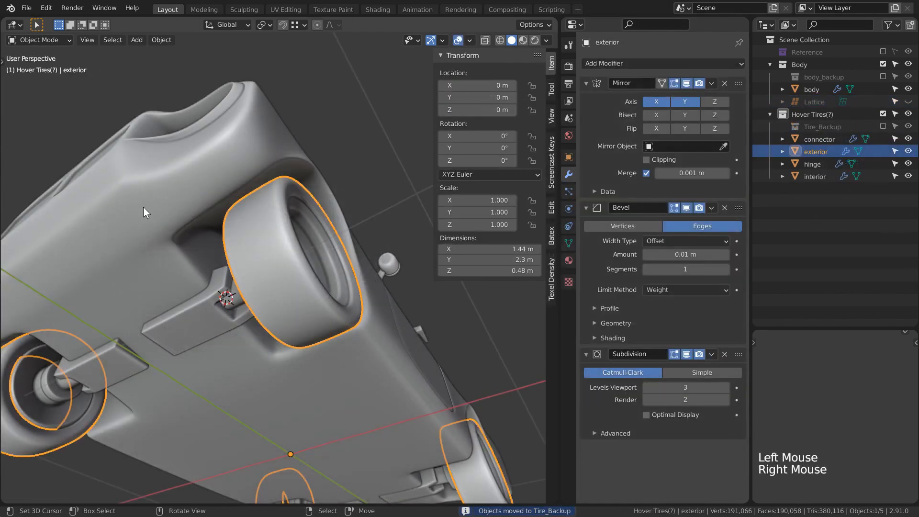
Step: Convert the exterior, hinge, connector and interior objects to plain meshes with their modifiers applied
key(ctrl+a)
click(142, 207)
right_click(211, 319)
shift+right_click(242, 291)
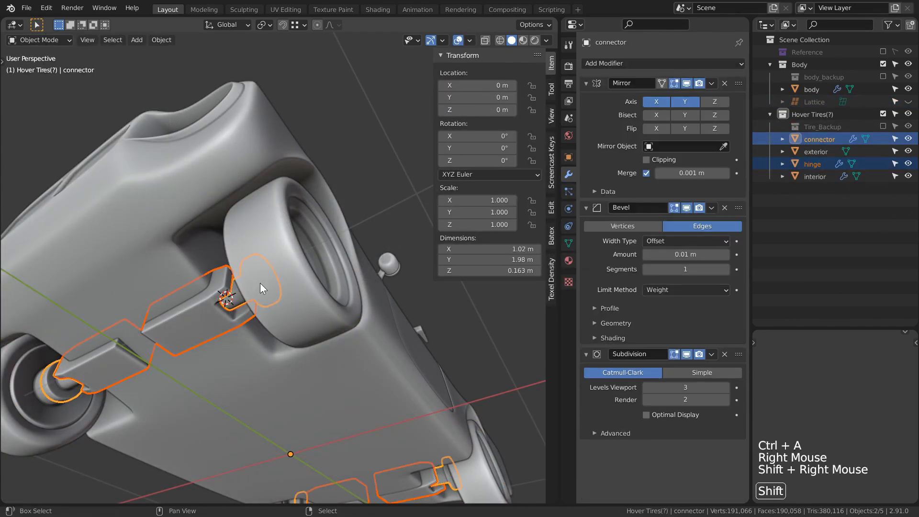
shift+right_click(320, 241)
key(ctrl+a)
click(107, 200)
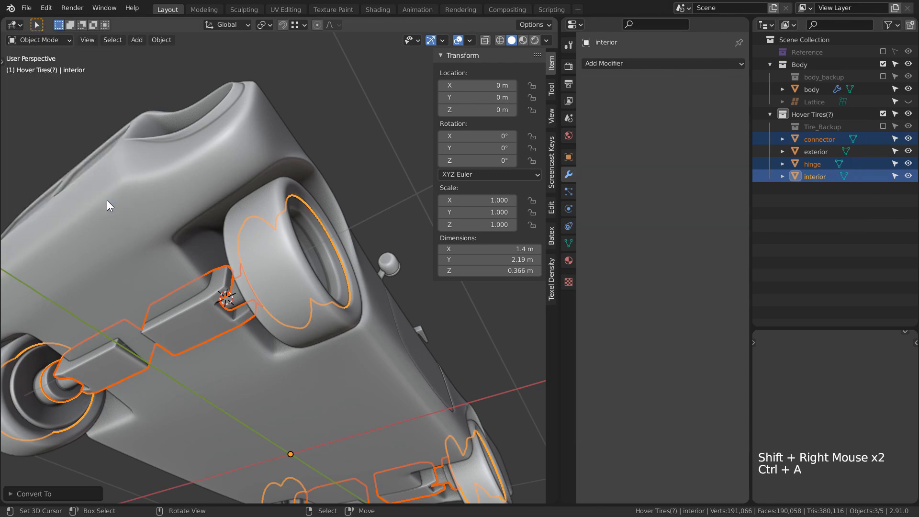
Step: Separate the exterior tire mesh by loose parts into one object per wheel
key(alt+a)
right_click(318, 303)
key(Tab)
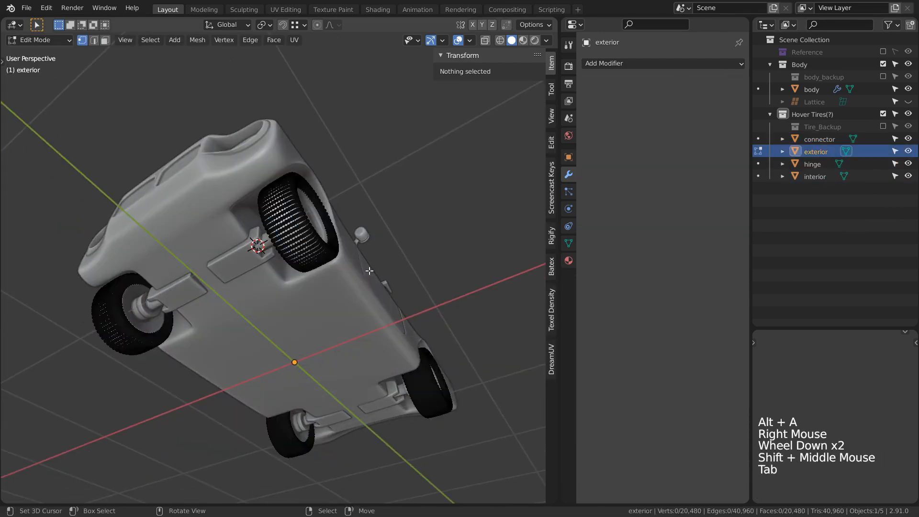
key(a)
click(352, 181)
key(Tab)
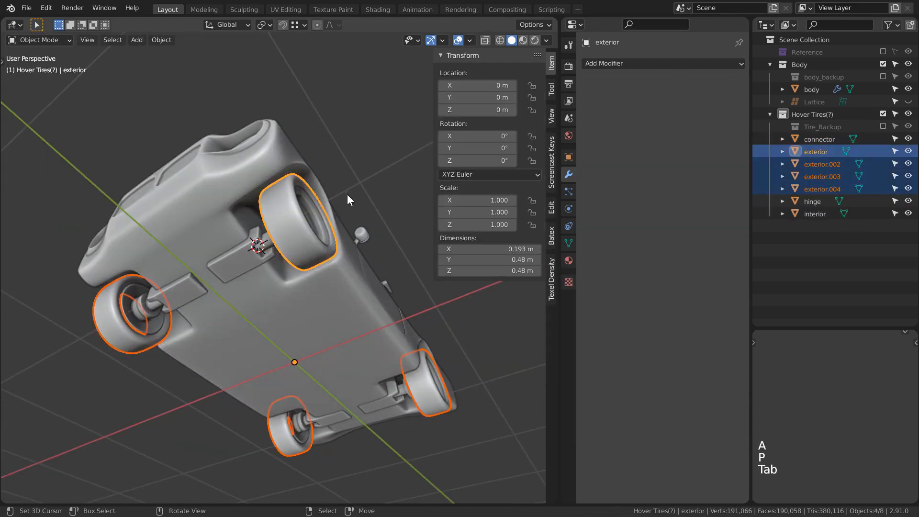
Step: Separate the interior and connector meshes by loose parts into individual objects
right_click(318, 212)
key(Tab)
key(a)
key(p)
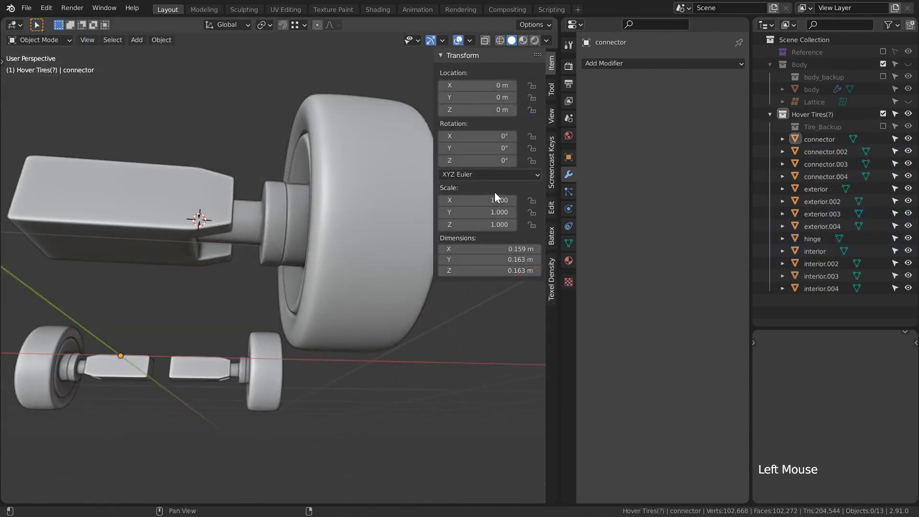
Step: Parent the wheel's exterior and interior objects to its connector, keeping the connector as the active object
middle_drag(494, 192, 326, 321)
shift+middle_drag(327, 322, 254, 328)
scroll(253, 328, up, 2)
right_click(307, 246)
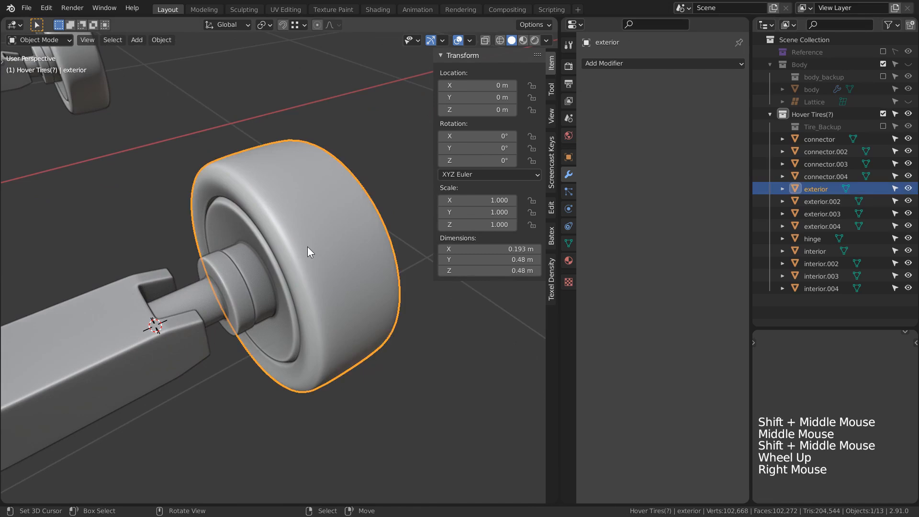
shift+right_click(278, 282)
shift+right_click(226, 289)
shift+middle_drag(226, 289, 242, 274)
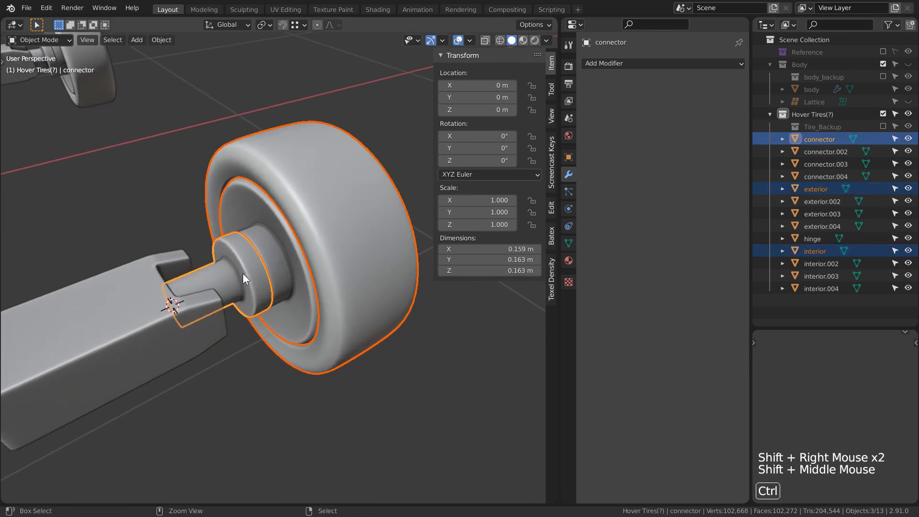
key(ctrl+p)
click(243, 275)
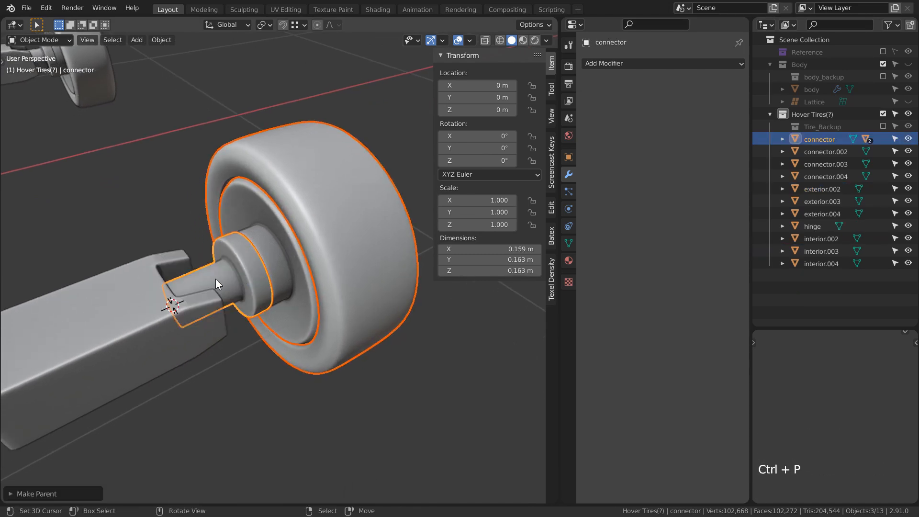
Step: Snap the 3D cursor to the edge loop at the connector's inner end, where it meets the bracket
right_click(220, 278)
key(g)
right_click(232, 211)
scroll(270, 257, down, 2)
shift+middle_drag(270, 256, 218, 251)
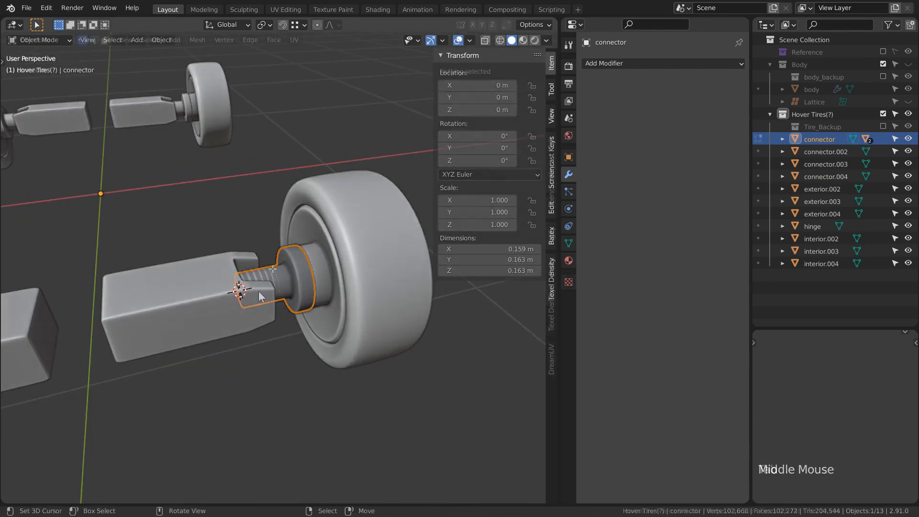
key(Tab)
key(alt+z)
scroll(244, 316, up, 3)
shift+middle_drag(244, 316, 201, 282)
alt+right_click(193, 293)
scroll(131, 294, down, 1)
shift+middle_drag(131, 294, 187, 268)
key(shift+s)
key(alt+z)
scroll(199, 217, down, 1)
key(Tab)
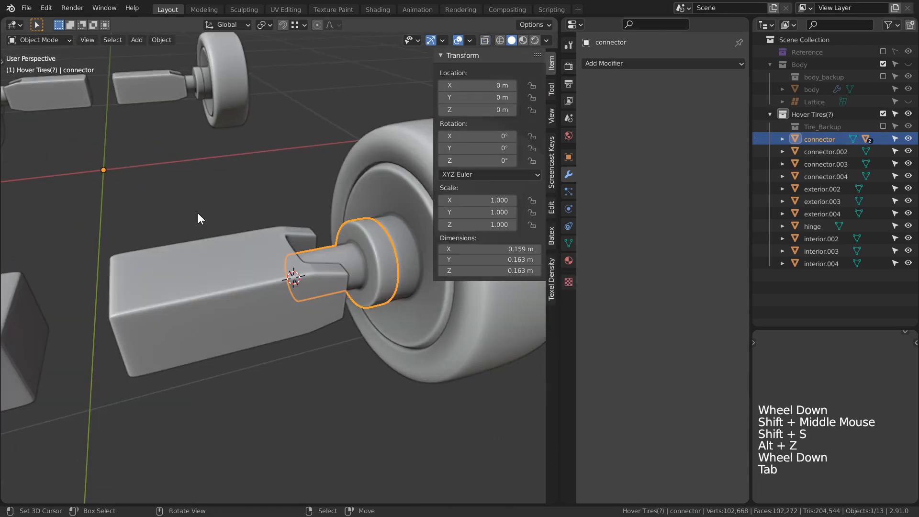
Step: Set the connector's origin to the 3D cursor
key(w)
mouse_move(144, 205)
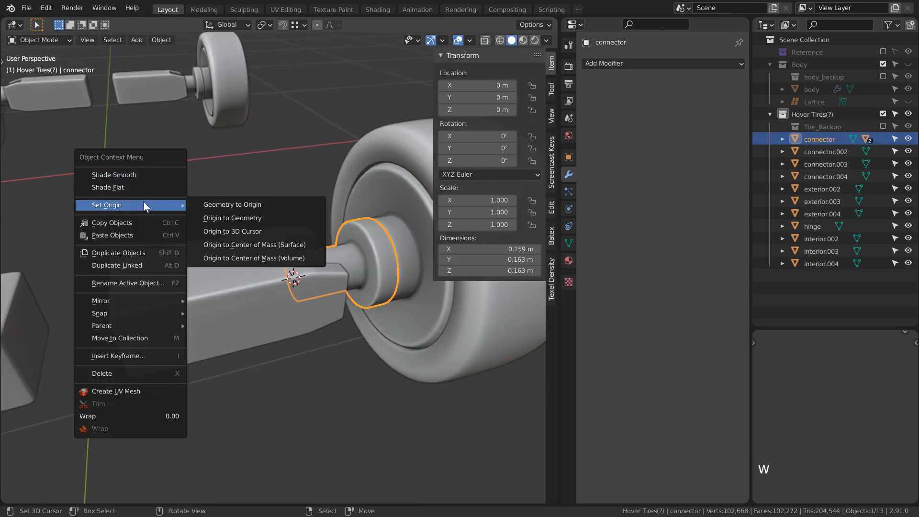
click(230, 231)
scroll(320, 331, down, 2)
shift+middle_drag(320, 331, 273, 336)
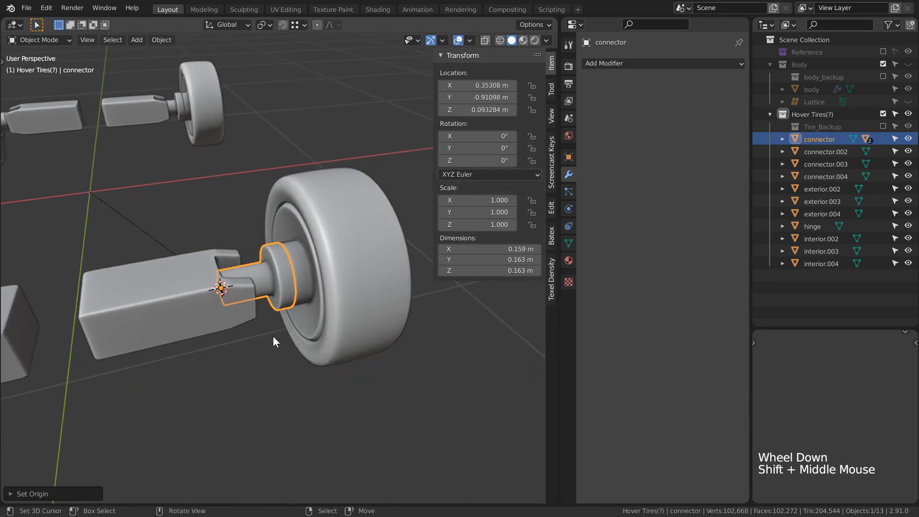
Step: Try rotating the connectors so the wheels tilt beneath the car, and examine the pose from the front
key(r)
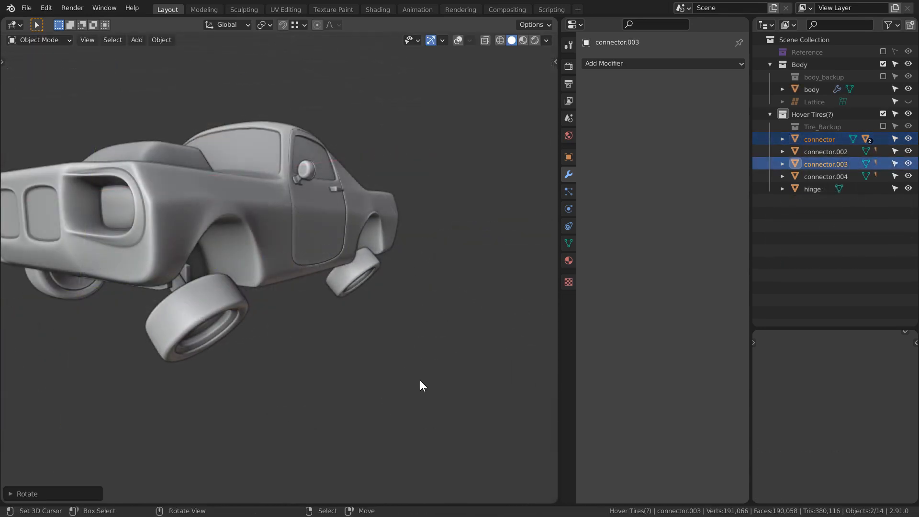
scroll(421, 381, down, 2)
shift+middle_drag(420, 381, 413, 349)
middle_drag(412, 349, 400, 369)
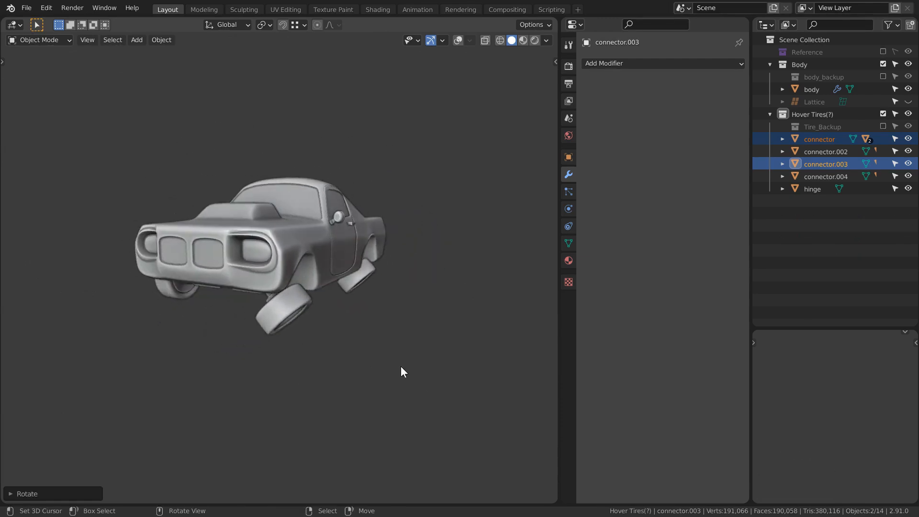
scroll(400, 369, up, 1)
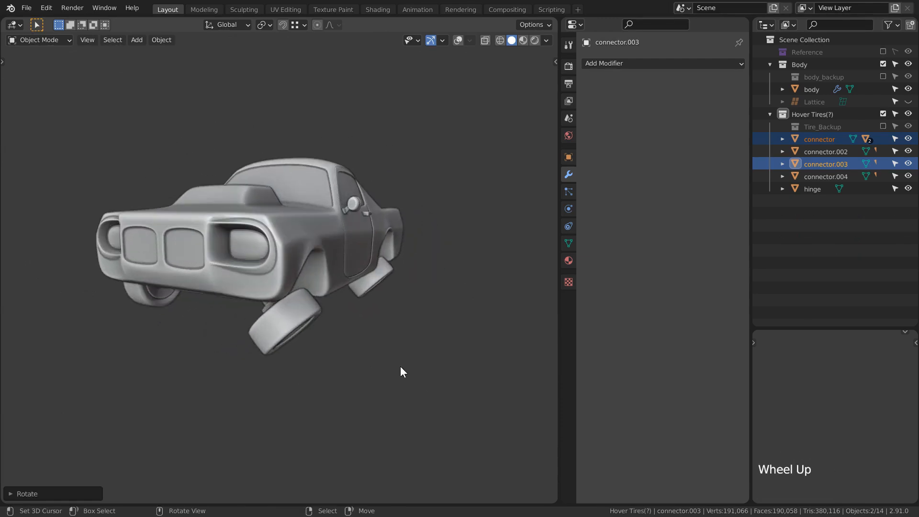
Step: Insert rotation keyframes on the connectors at frame 1 in their unrotated pose
middle_drag(596, 162, 506, 169)
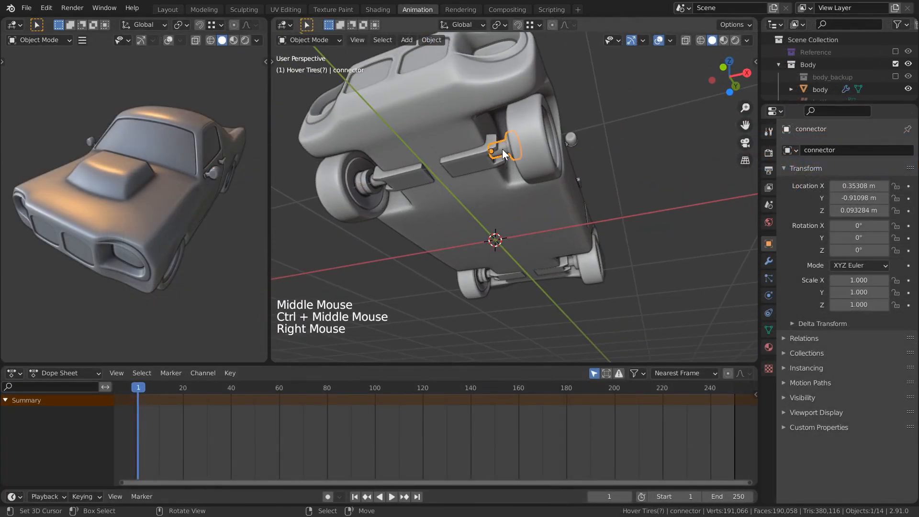
key(i)
click(392, 229)
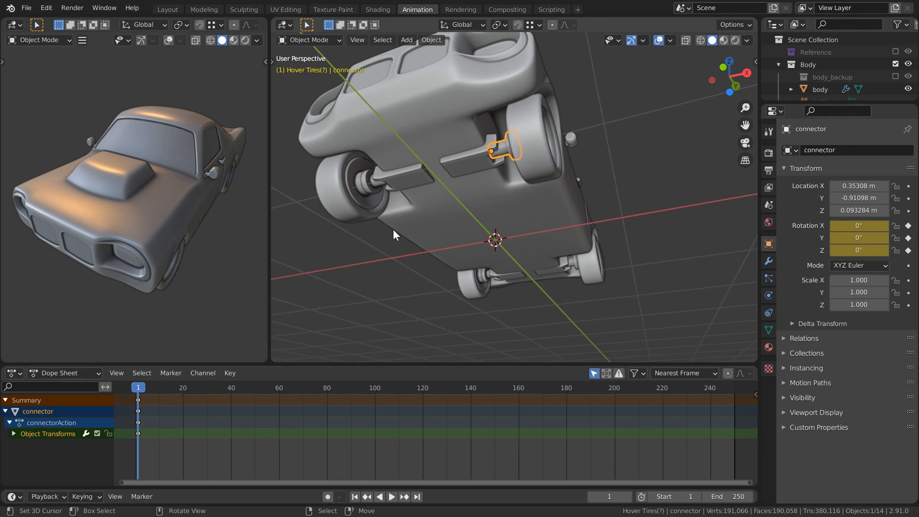
right_click(377, 181)
middle_drag(377, 181, 419, 158)
Step: At frame 20, rotate the front connector 45° around Y and insert a rotation keyframe
middle_drag(465, 305, 479, 201)
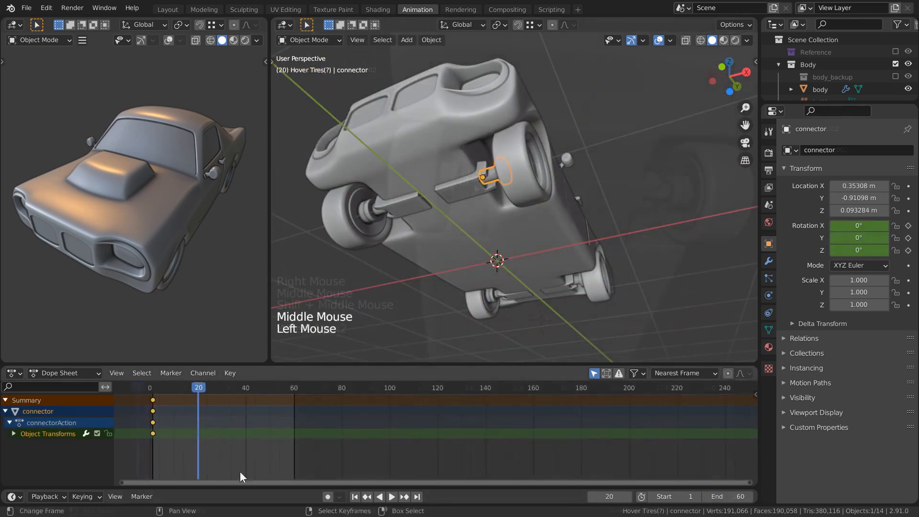
ctrl+middle_drag(422, 433, 467, 427)
middle_drag(527, 209, 546, 229)
shift+middle_drag(602, 222, 578, 208)
scroll(593, 192, up, 2)
text(r)
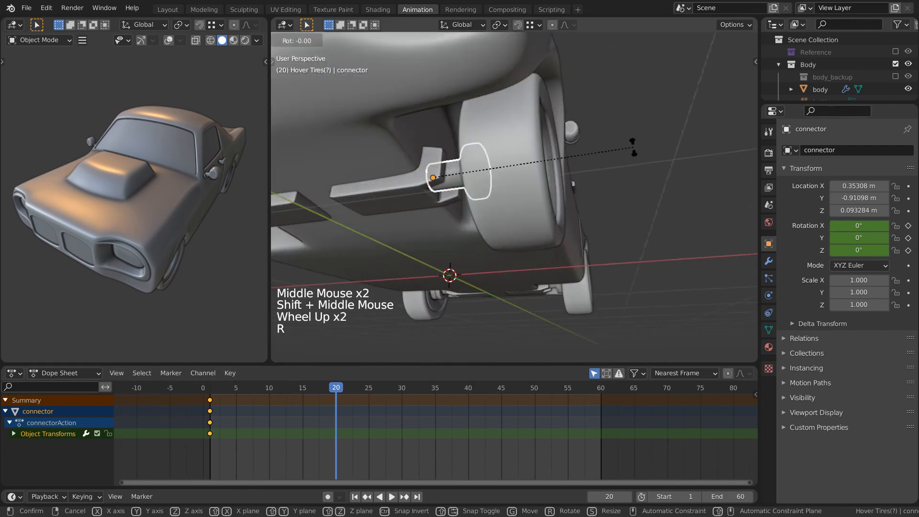
text(45)
key(Return)
middle_drag(629, 153, 585, 222)
key(i)
click(658, 154)
scroll(638, 180, down, 1)
scroll(584, 222, down, 1)
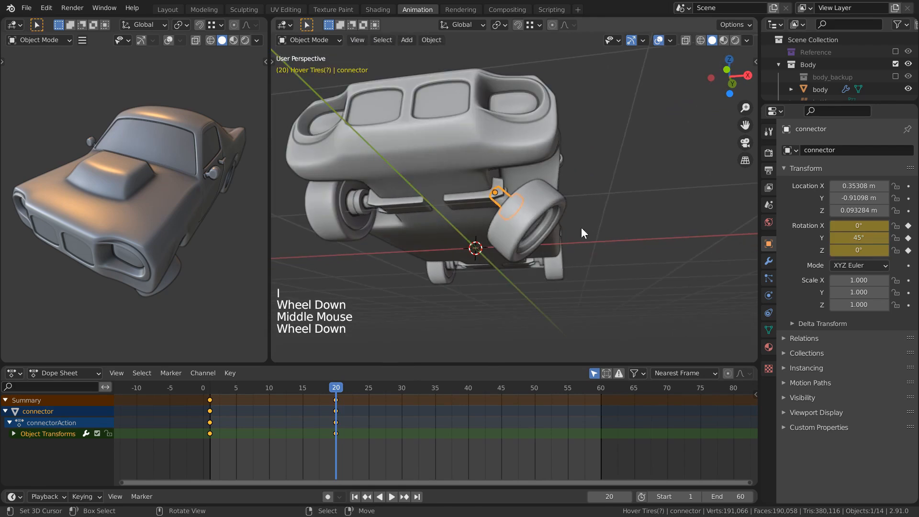
Step: Scrub the timeline between the two keyframes and examine the wheel's folding motion in the preview view
click(252, 429)
drag(251, 430, 249, 421)
middle_drag(239, 330, 217, 269)
middle_drag(216, 269, 223, 276)
drag(223, 434, 234, 446)
drag(292, 438, 334, 430)
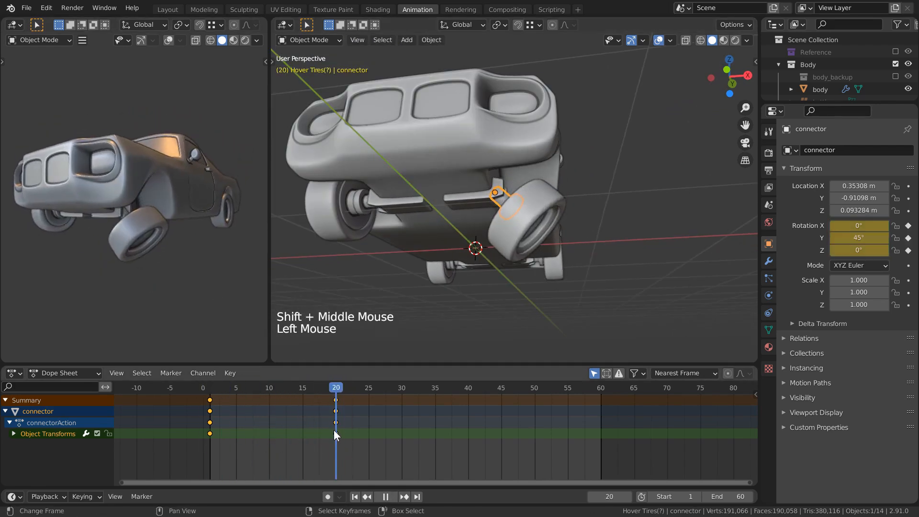
Step: Rotate the remaining connectors to matching 45° tilts around Y and insert rotation keyframes at frame 20
right_click(363, 204)
right_click(364, 204)
key(i)
click(648, 229)
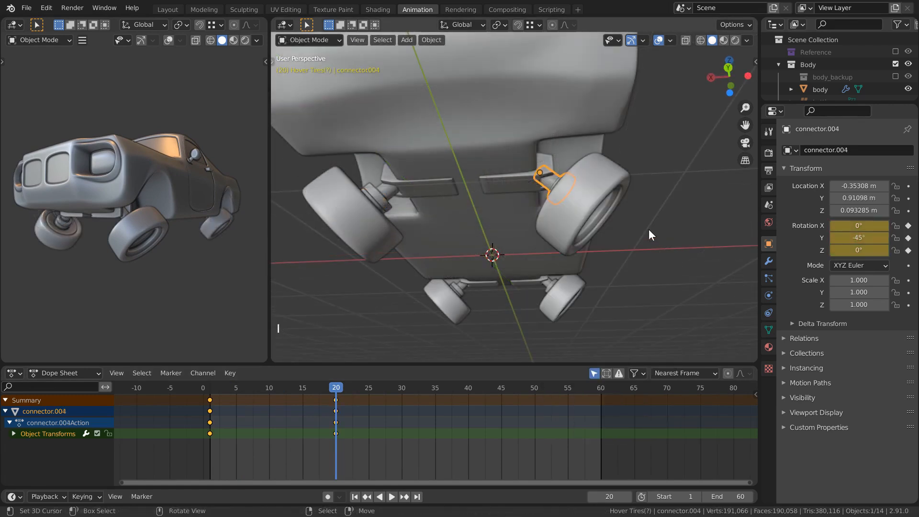
Step: Stagger the wheel motion by delaying the keyframes of connector.004 by 1 frame, connector.003 by 2 and connector.002 by 4
key(alt+a)
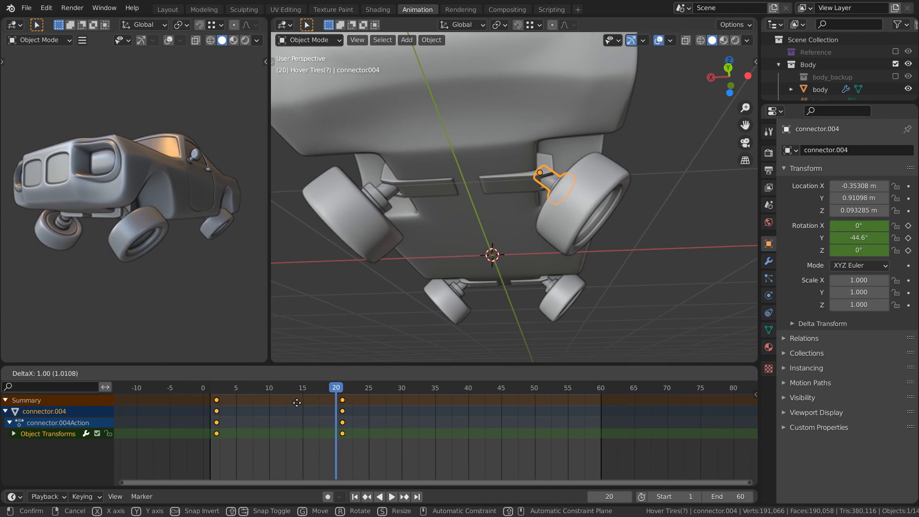
key(g)
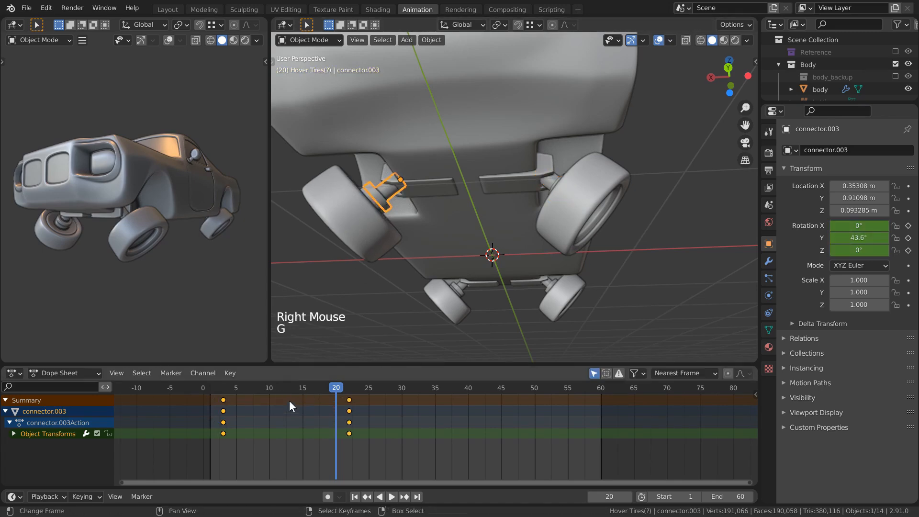
click(288, 403)
middle_drag(399, 201, 504, 261)
middle_drag(376, 306, 478, 232)
key(g)
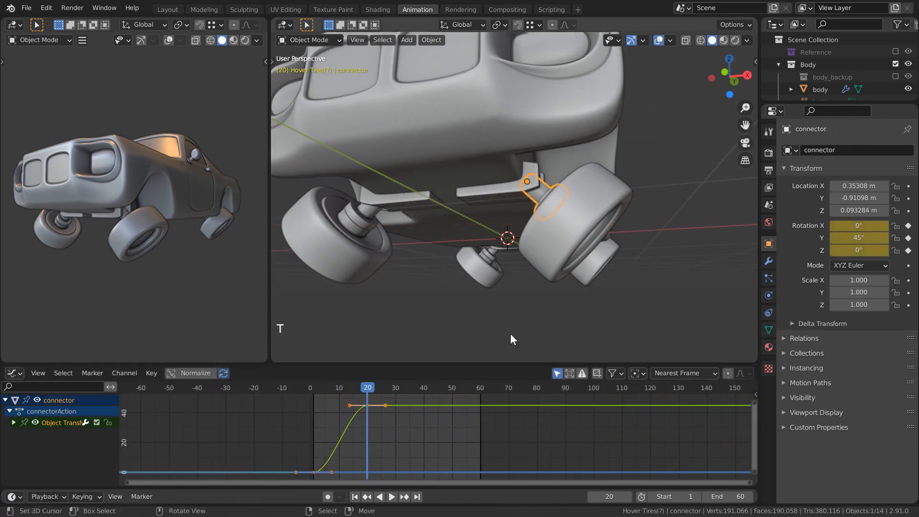
Step: Set the interpolation of the connector's keyframes to Back and scrub through the eased rotation
key(t)
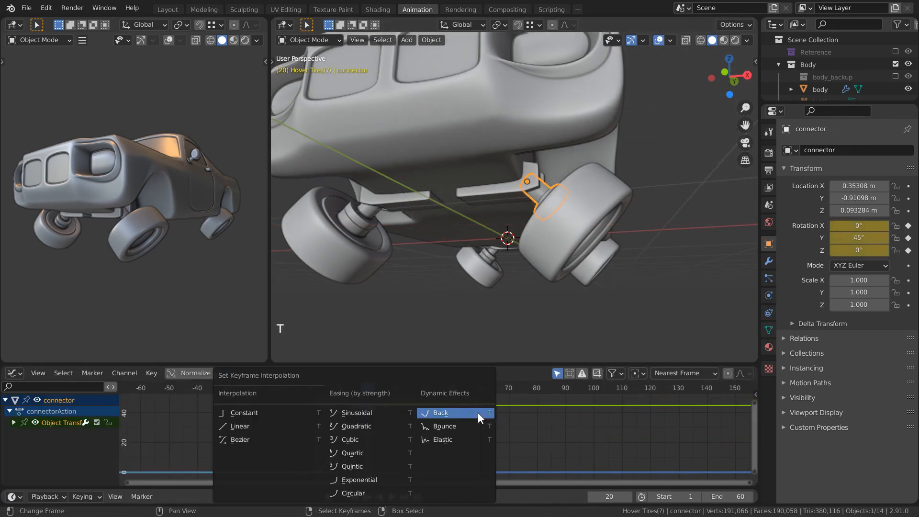
click(446, 412)
drag(363, 389, 316, 443)
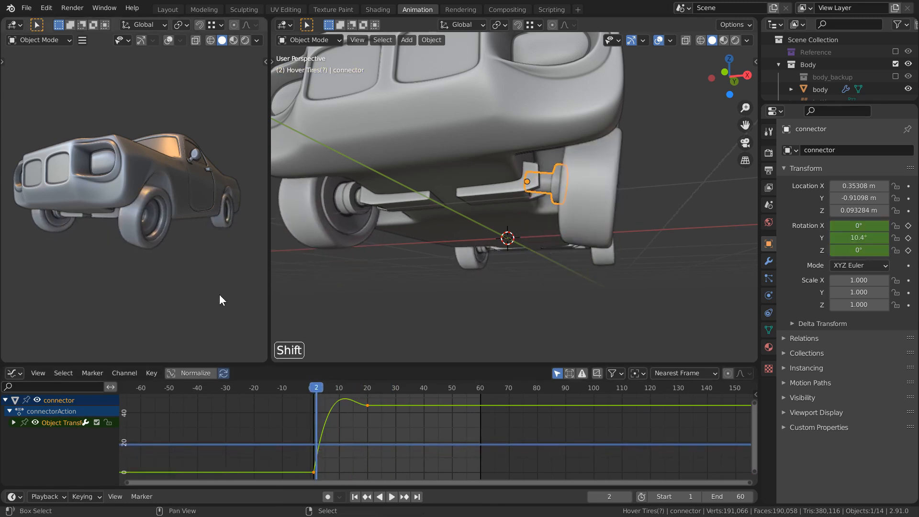
Step: Play the animation from the first frame and examine the folding wheels from several angles
key(shift+Left)
key(space)
scroll(187, 279, down, 2)
scroll(223, 238, up, 1)
middle_drag(187, 279, 207, 276)
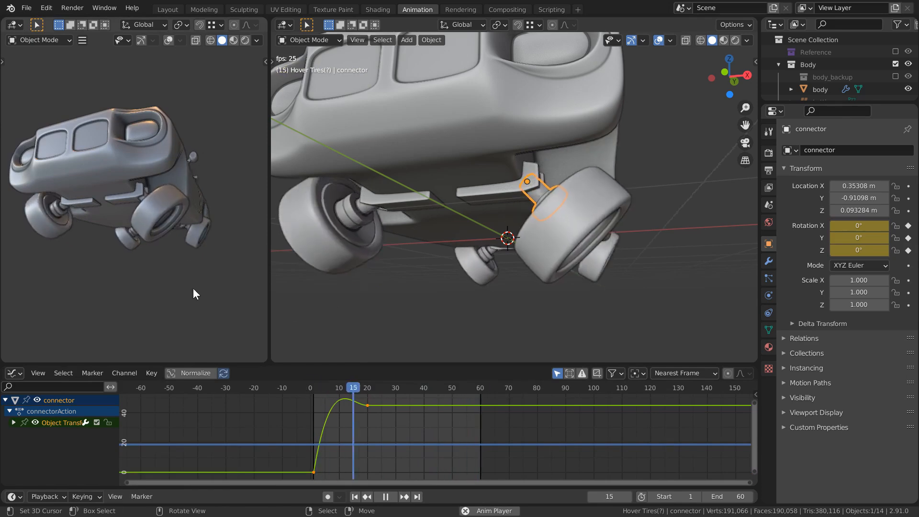
middle_drag(193, 298, 104, 277)
key(Escape)
middle_drag(211, 243, 110, 263)
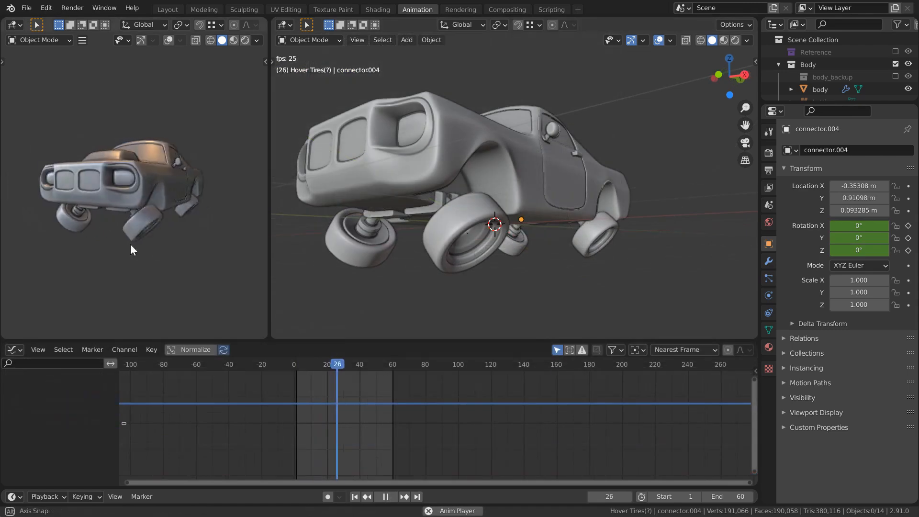
key(ctrl+space)
scroll(192, 330, down, 2)
middle_drag(268, 380, 441, 421)
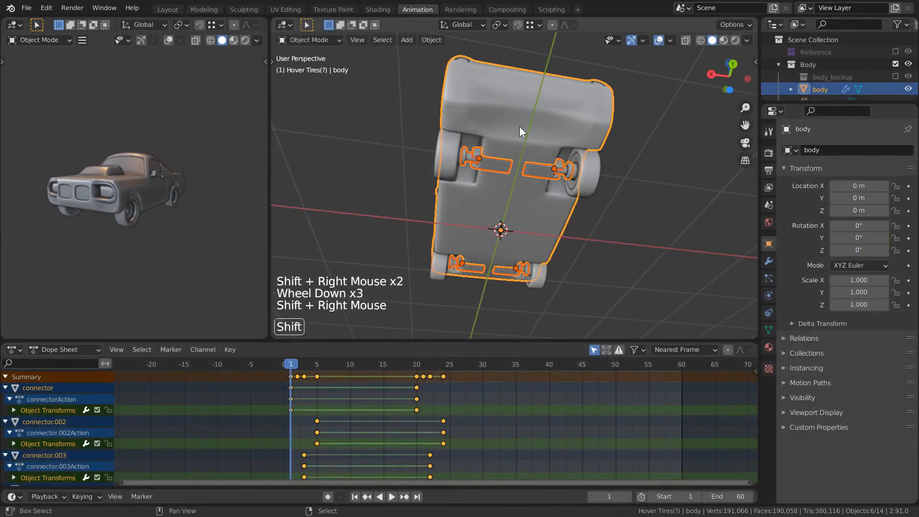
Step: Parent the selected wheel connectors to the car body
middle_drag(518, 126, 578, 234)
middle_drag(578, 234, 596, 216)
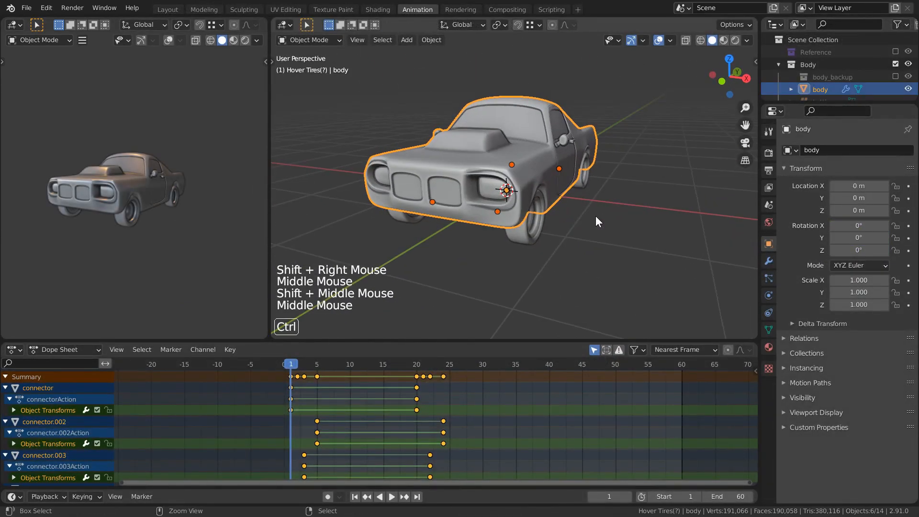
key(ctrl+p)
click(595, 216)
Step: Play the animation, try moving the car body to check that the wheels follow, and return to frame 1
right_click(579, 169)
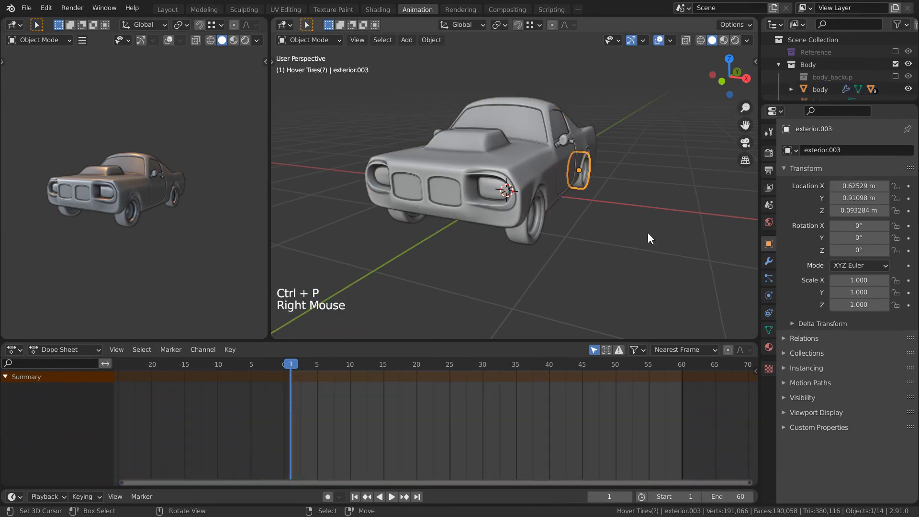
middle_drag(647, 238, 546, 183)
right_click(547, 182)
key(space)
key(g)
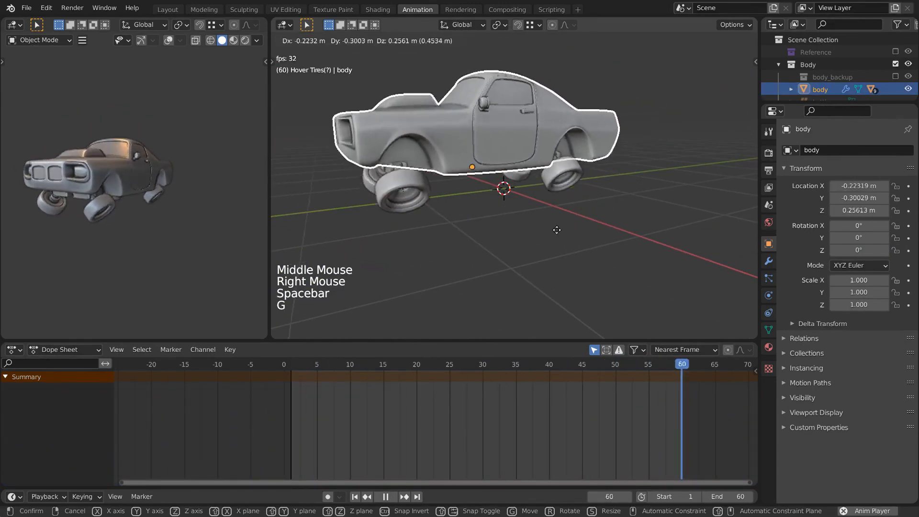
right_click(553, 189)
middle_drag(553, 188, 602, 205)
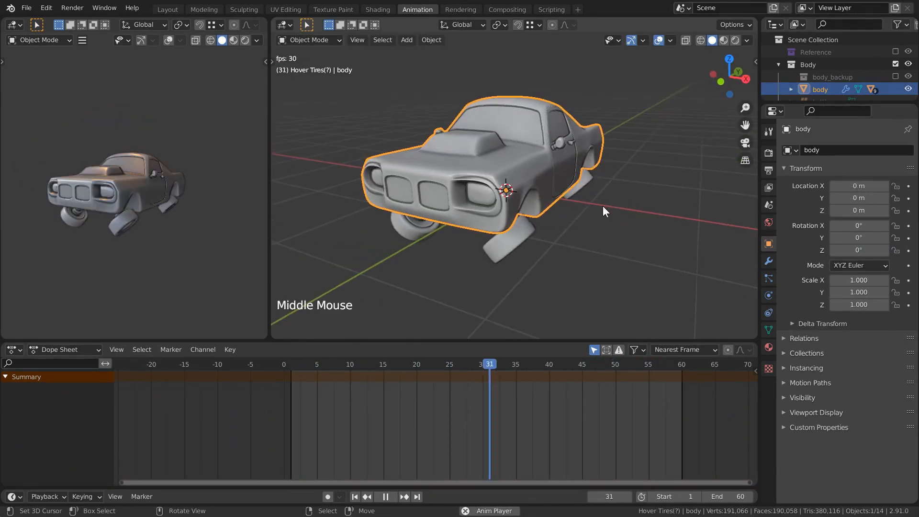
key(Escape)
Step: Insert location and rotation keyframes for the body at frame 1, and at frame 15 with its Z location raised to 0.4 m
key(i)
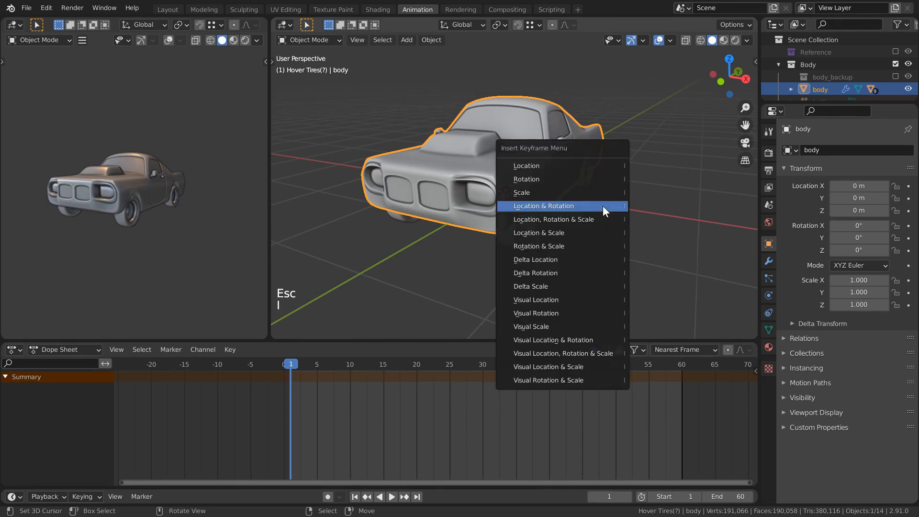
click(602, 206)
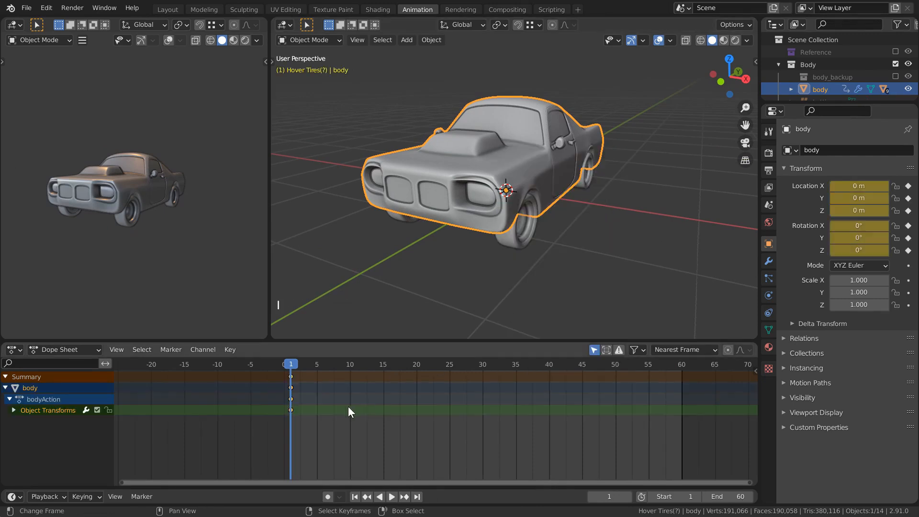
drag(342, 406, 401, 408)
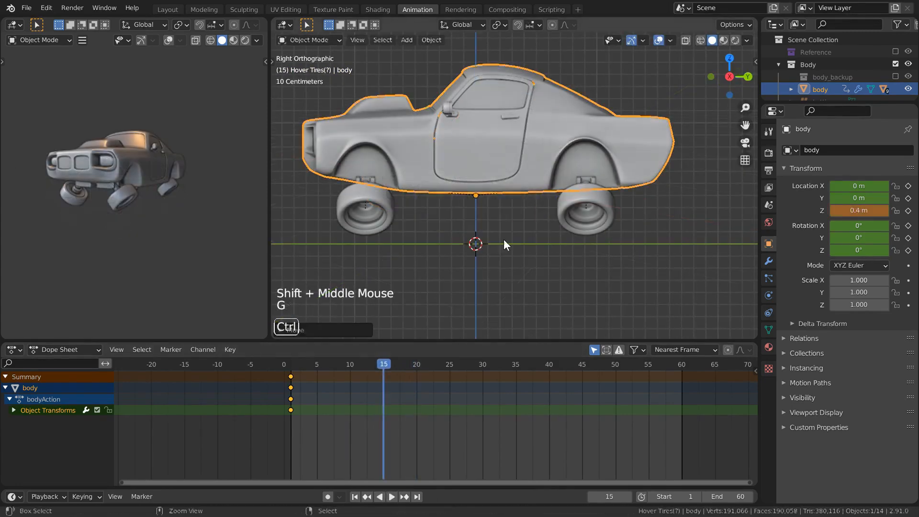
key(i)
click(504, 240)
Step: Play the lift-off from the first frame and examine the rising car from several angles
scroll(507, 225, down, 2)
middle_drag(503, 240, 582, 211)
key(space)
key(Escape)
key(shift+Left)
key(space)
middle_drag(182, 211, 205, 236)
scroll(177, 227, up, 1)
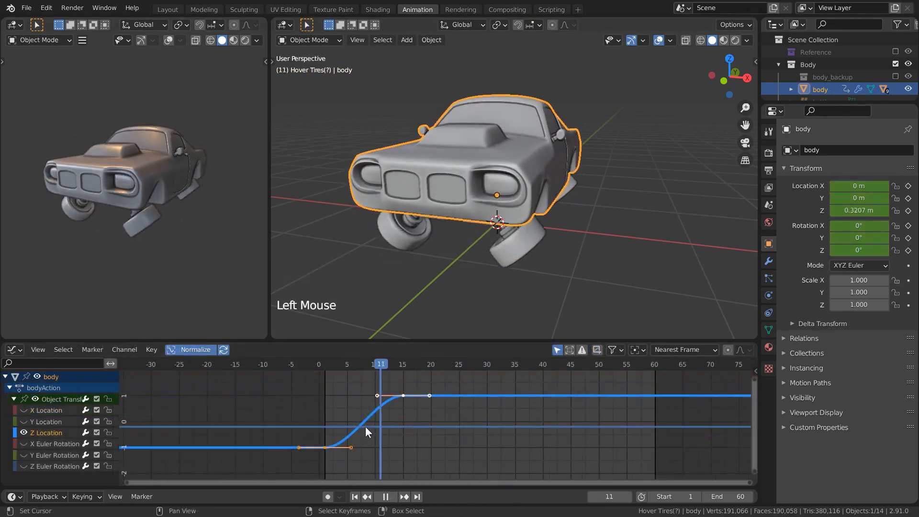
Step: Add a Built-In Function modifier to the body's Z Location curve and preview the motion
key(n)
drag(499, 343, 506, 274)
click(752, 354)
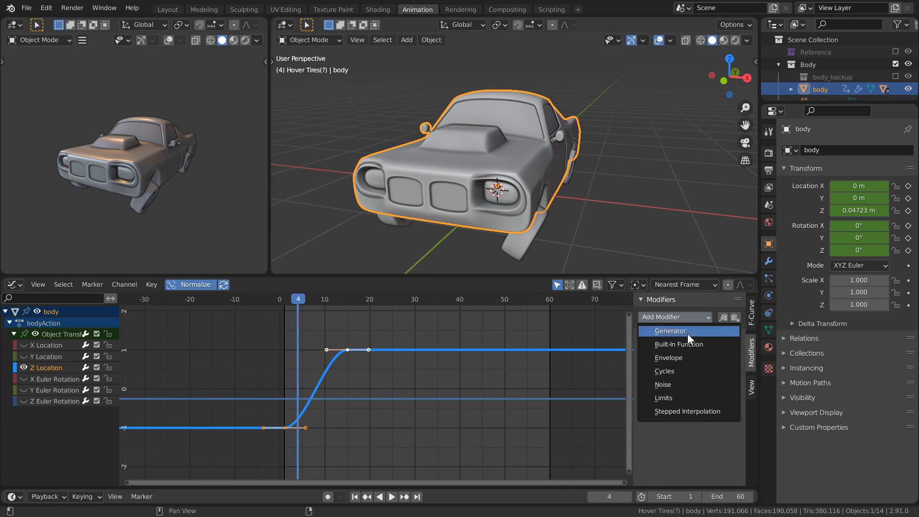
click(691, 345)
key(space)
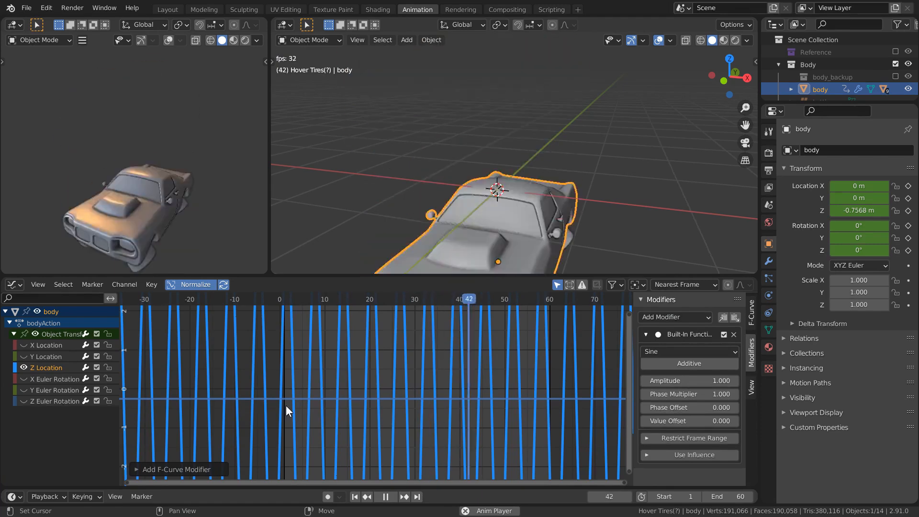
key(Escape)
Step: Restrict the sine modifier's frame range to start at frame 15 and end at frame 60
click(657, 436)
middle_drag(657, 437, 653, 434)
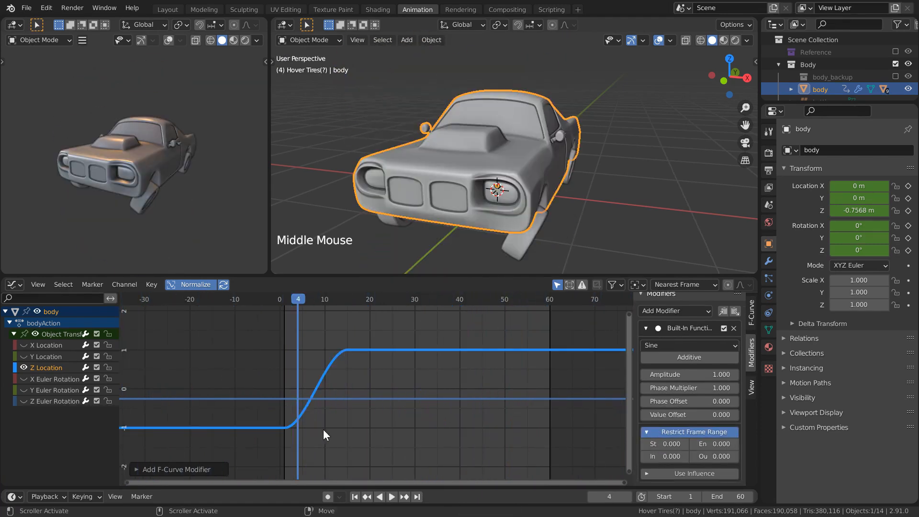
click(348, 376)
double_click(667, 443)
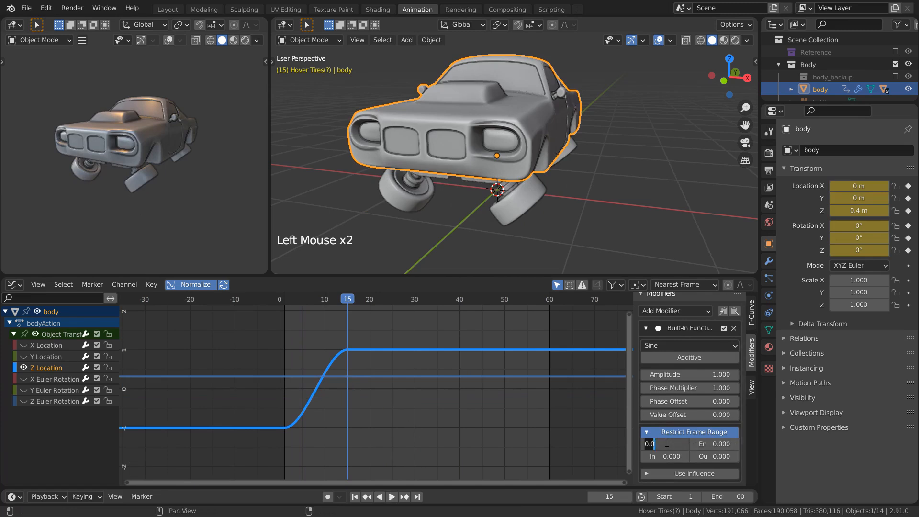
click(717, 445)
text(60)
key(Return)
Step: Examine the restricted sine curve with curve normalization switched off and on again
click(309, 400)
click(201, 288)
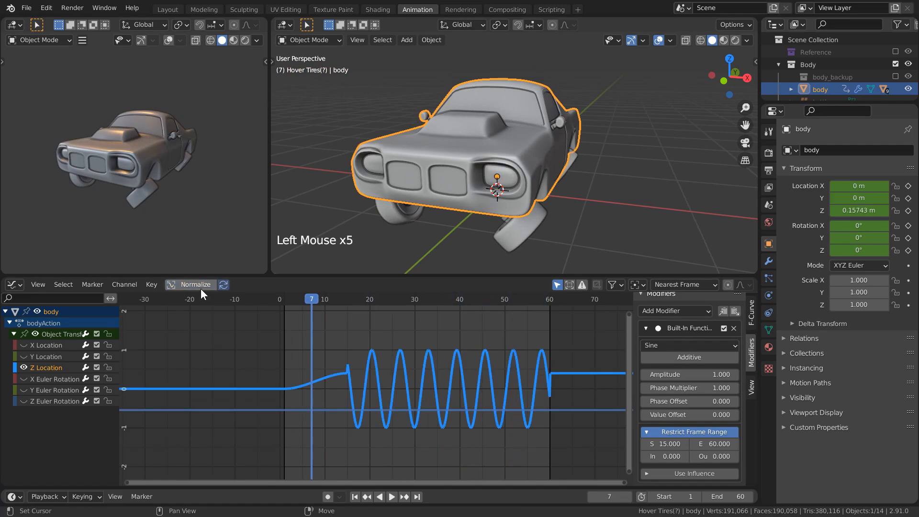
click(189, 285)
Step: Set the sine modifier's amplitude and phase multiplier to 0.1, value offset to 0.2, and the modifier and scene end frames to 250
ctrl+middle_drag(352, 384, 356, 441)
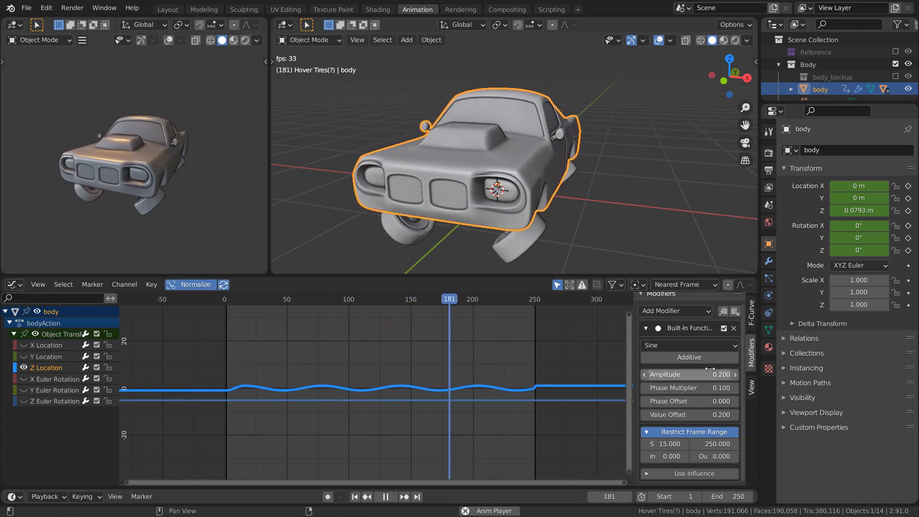
key(Escape)
key(space)
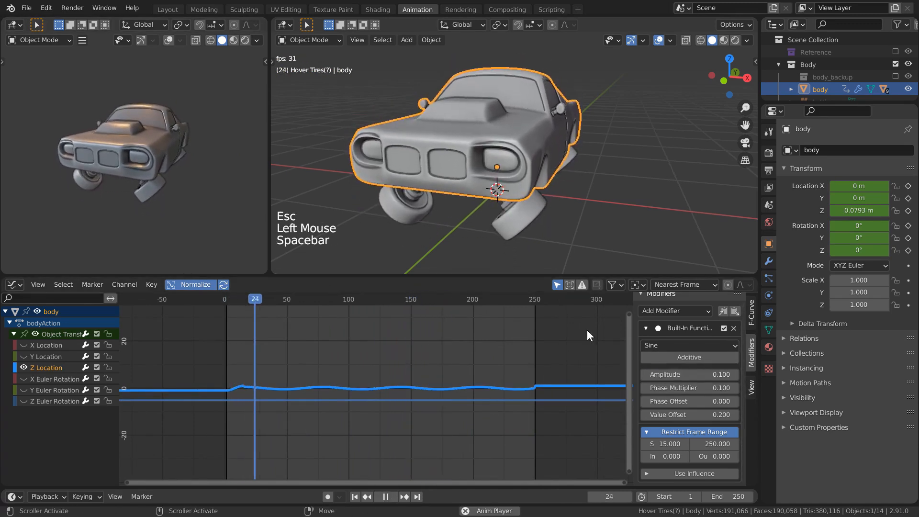
scroll(215, 391, up, 9)
key(Escape)
Step: Set the sine modifier's value offset to 0.3 so the hover blends with the lift, and play the result
middle_drag(215, 391, 326, 396)
scroll(329, 395, up, 5)
scroll(328, 396, up, 5)
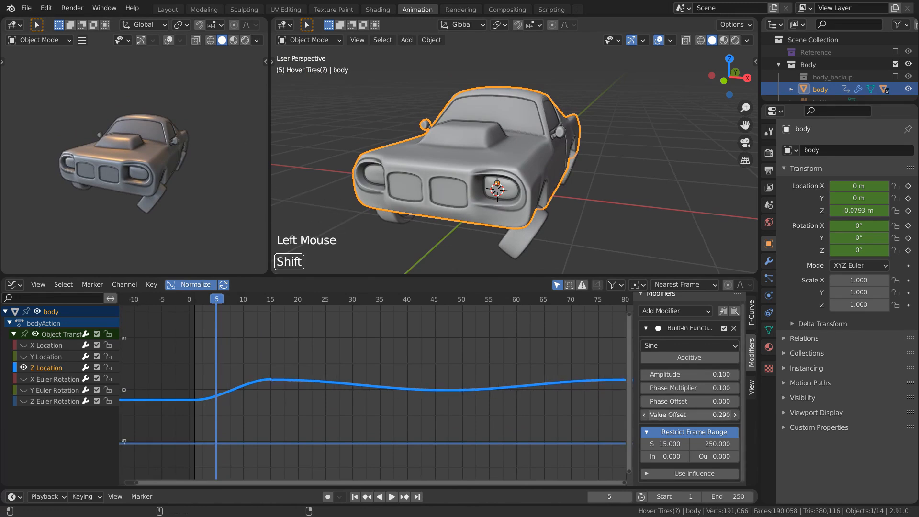
scroll(536, 415, down, 11)
scroll(462, 413, down, 7)
middle_drag(536, 415, 449, 413)
key(space)
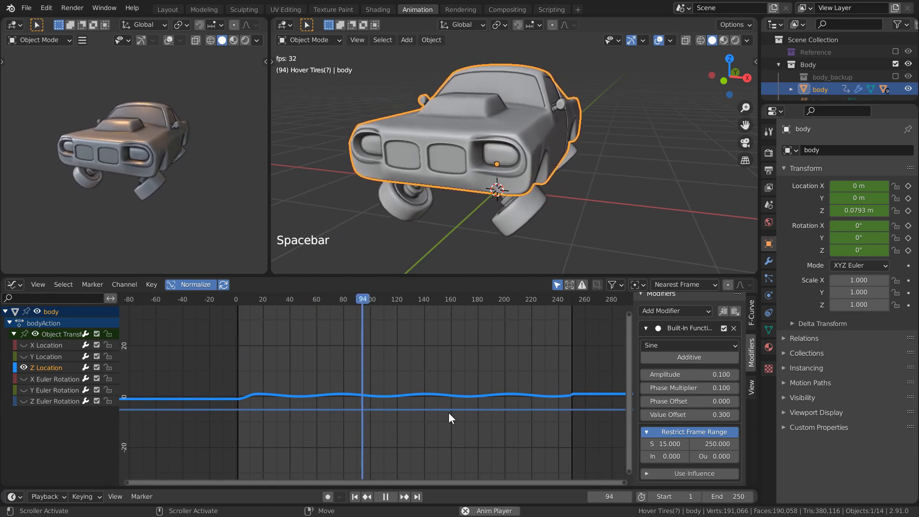
Step: Maximize the clean preview viewport and examine the hovering car from several angles during playback
key(ctrl+space)
ctrl+middle_drag(522, 244, 556, 363)
middle_drag(703, 352, 648, 347)
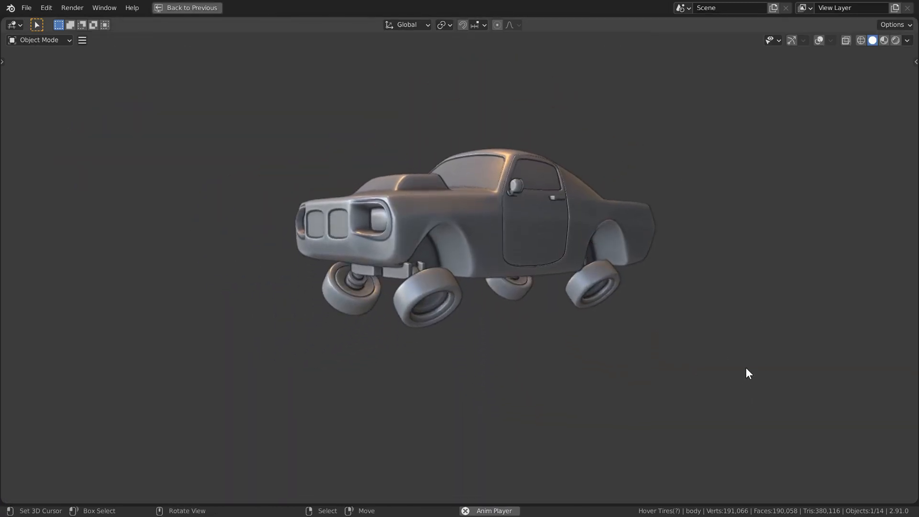
middle_drag(493, 392, 528, 393)
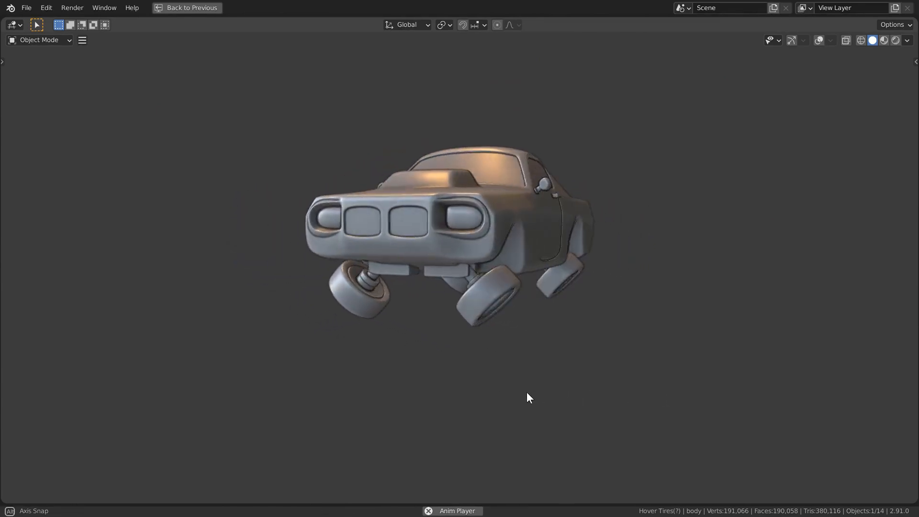